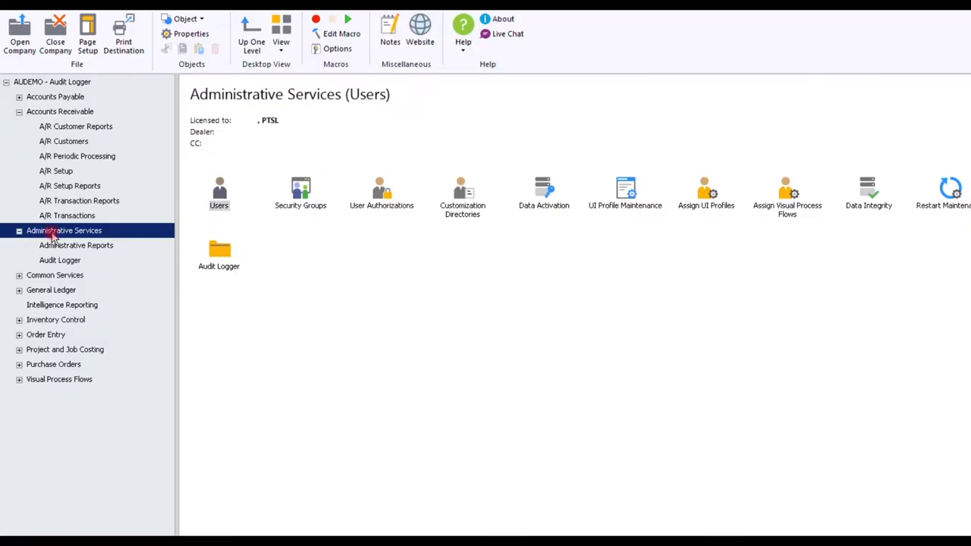
Open the Audit Logger's Set Up window from Administrative Services
{"action": "left_click", "coordinate": [66, 262]}
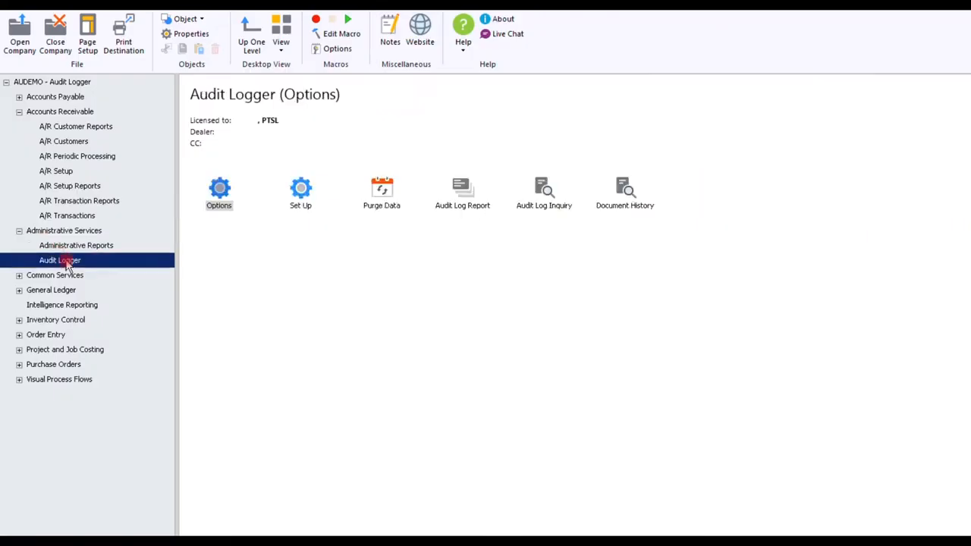
{"action": "left_click", "coordinate": [300, 193]}
{"action": "double_click", "coordinate": [300, 194]}
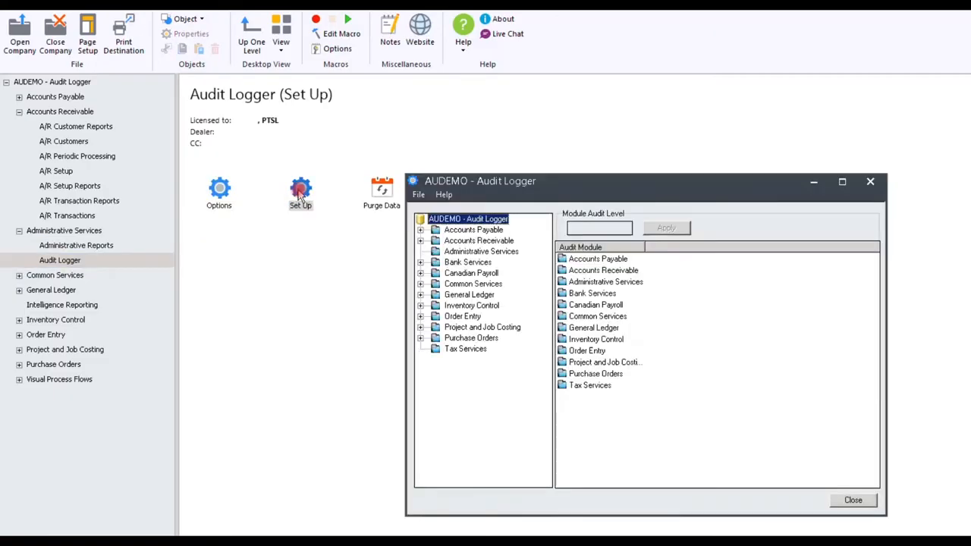
Examine the audit level and folders of each module in turn, from Accounts Payable through Tax Services
{"action": "left_click", "coordinate": [475, 230]}
{"action": "left_click", "coordinate": [478, 243]}
{"action": "left_click", "coordinate": [476, 252]}
{"action": "left_click", "coordinate": [474, 264]}
{"action": "left_click", "coordinate": [472, 274]}
{"action": "left_click", "coordinate": [472, 286]}
{"action": "left_click", "coordinate": [470, 296]}
{"action": "left_click", "coordinate": [470, 307]}
{"action": "left_click", "coordinate": [468, 317]}
{"action": "left_click", "coordinate": [469, 328]}
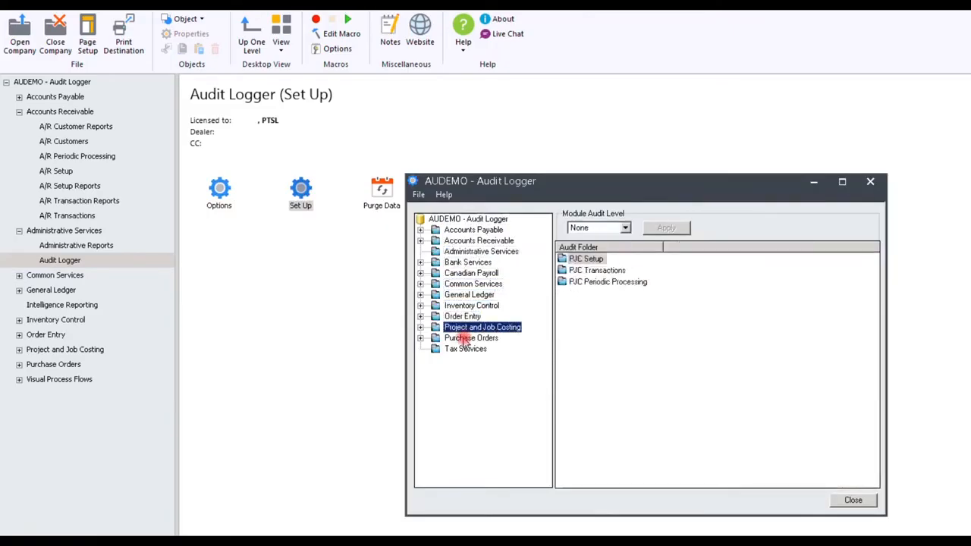
{"action": "left_click", "coordinate": [467, 339]}
{"action": "left_click", "coordinate": [466, 350]}
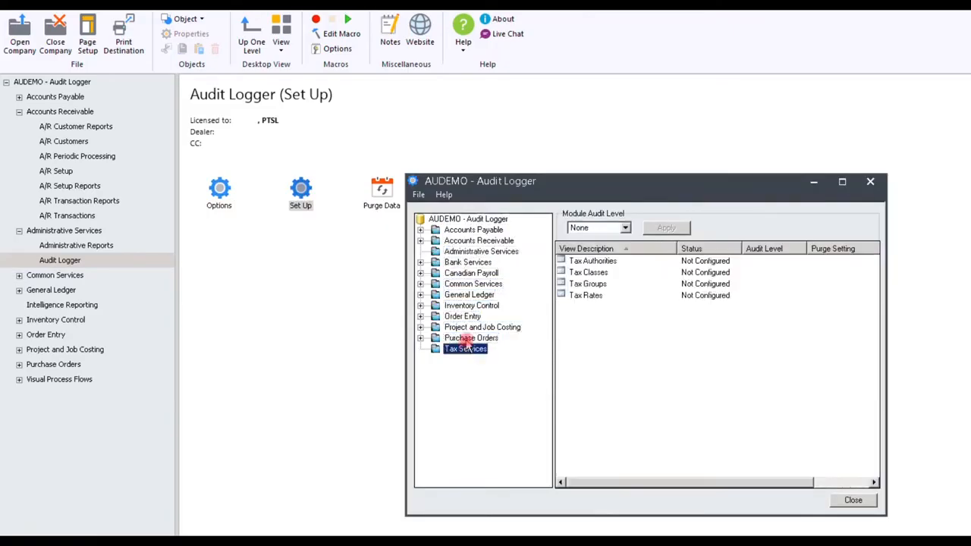
Check the group audit level of the A/P Vendors, Transactions, Setup and Periodic Processing folders under Accounts Payable
{"action": "left_click", "coordinate": [476, 231]}
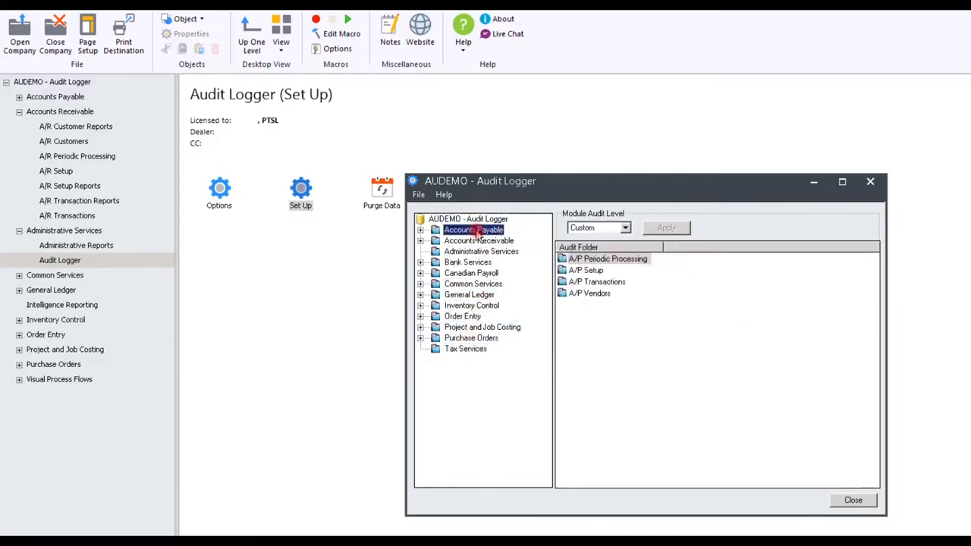
{"action": "left_click", "coordinate": [581, 294]}
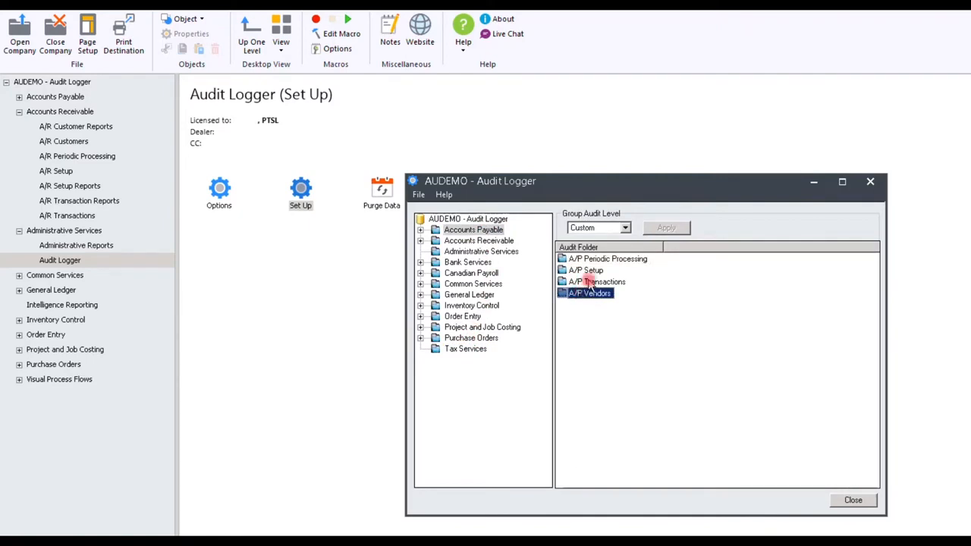
{"action": "left_click", "coordinate": [586, 283]}
{"action": "left_click", "coordinate": [589, 271]}
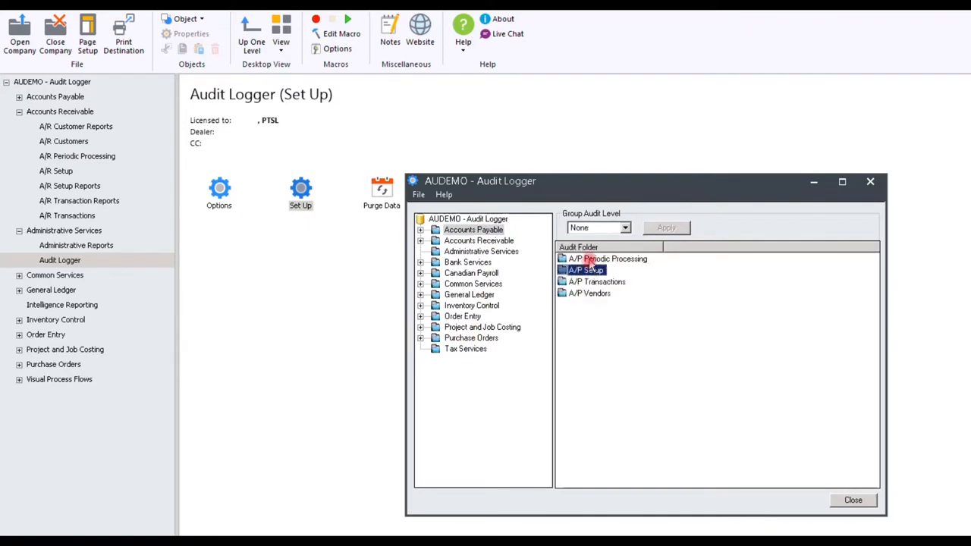
{"action": "left_click", "coordinate": [591, 260]}
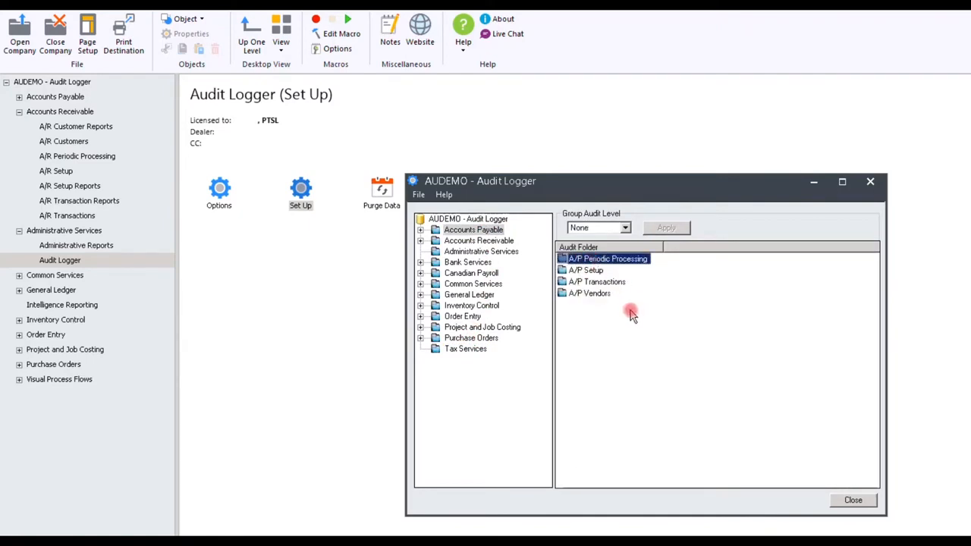
Open the A/P Vendors folder and check the audit setting of each of its views
{"action": "double_click", "coordinate": [589, 294]}
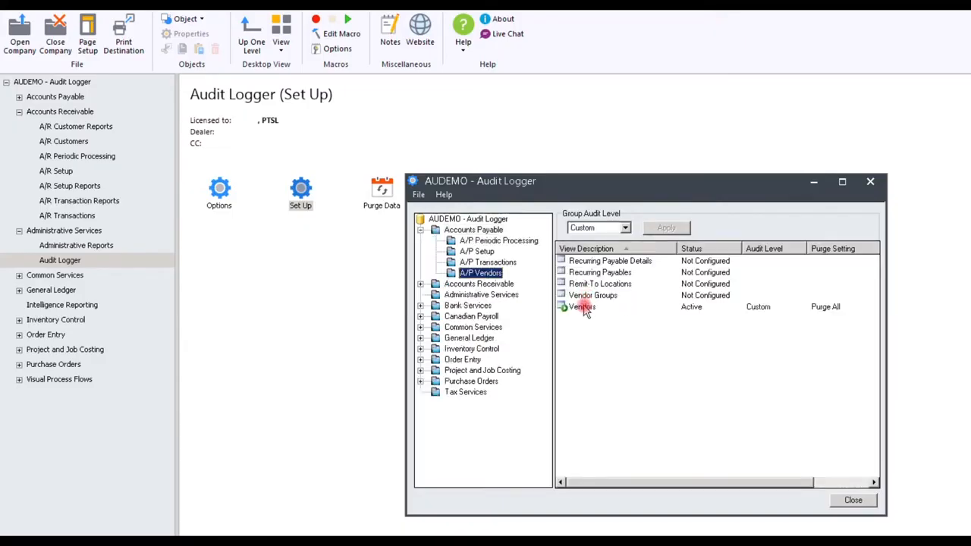
{"action": "left_click", "coordinate": [585, 308]}
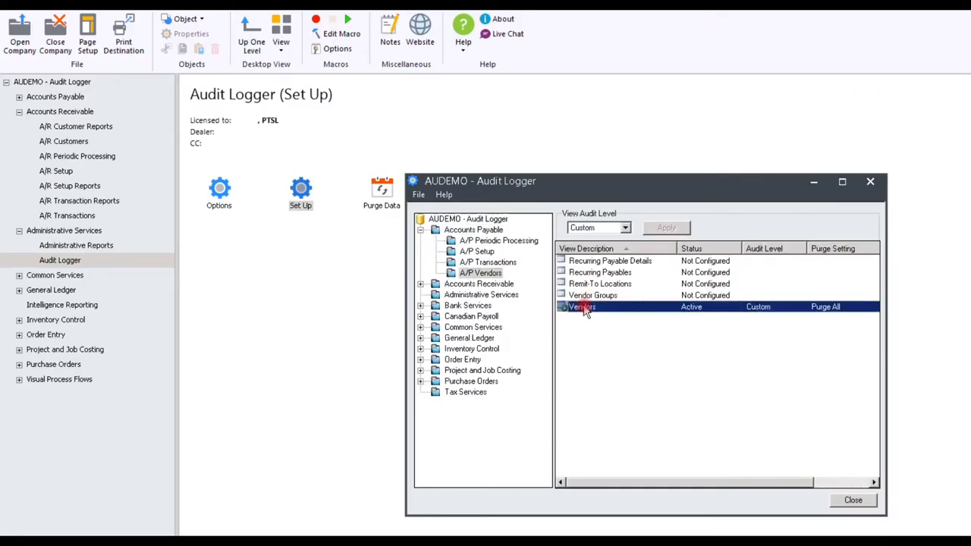
{"action": "left_click", "coordinate": [589, 297]}
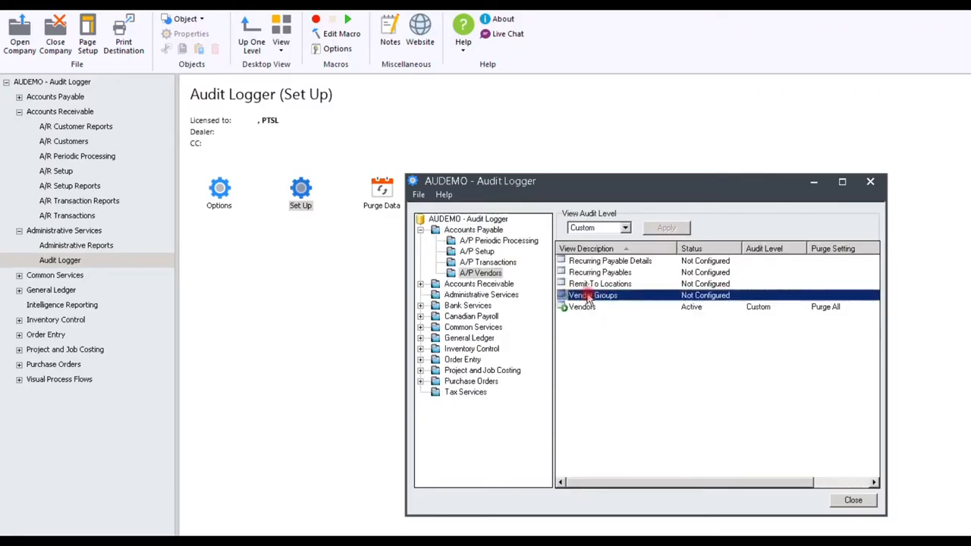
{"action": "left_click", "coordinate": [587, 284]}
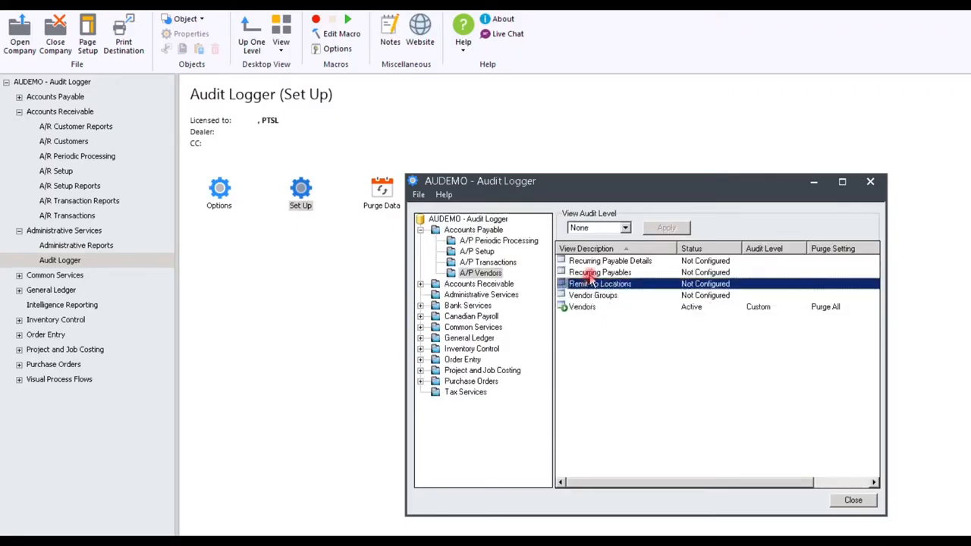
{"action": "left_click", "coordinate": [591, 273]}
{"action": "left_click", "coordinate": [592, 262]}
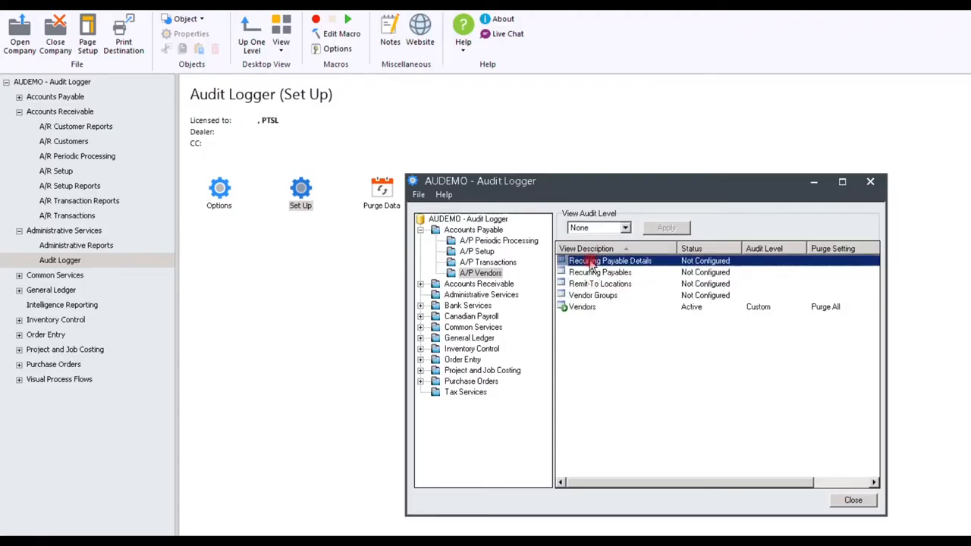
Open the audit fields of the Vendors view and set the audit level to Low, keeping Active status and Unlimited purging
{"action": "double_click", "coordinate": [578, 308]}
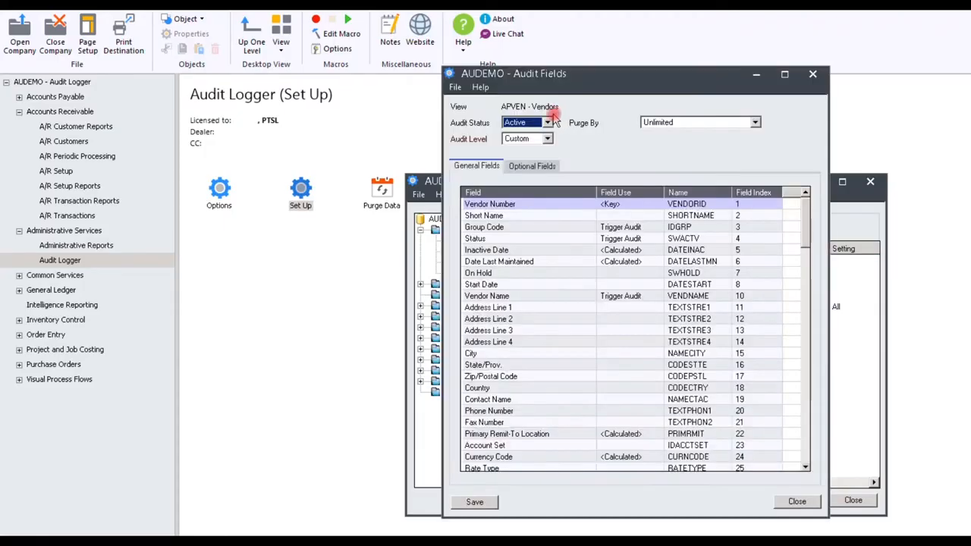
{"action": "left_click", "coordinate": [548, 123]}
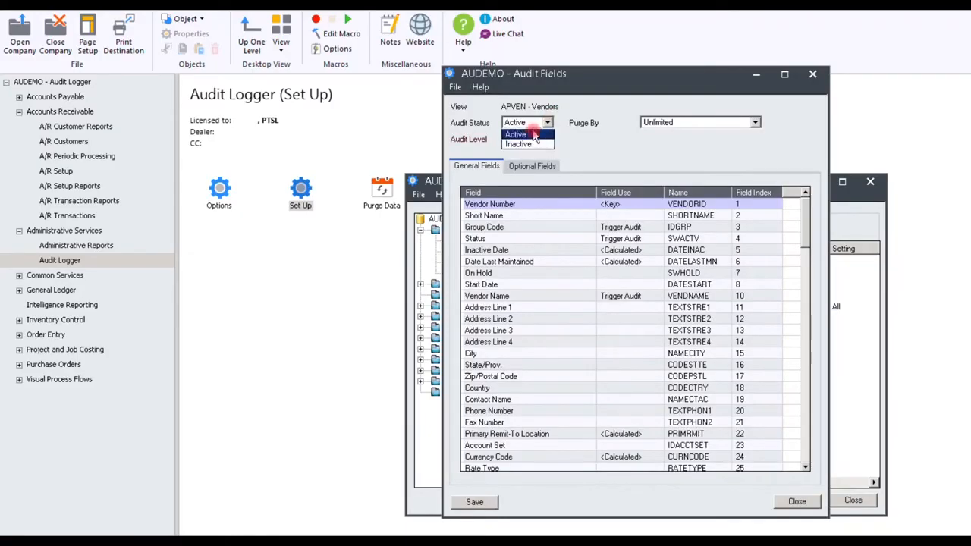
{"action": "left_click", "coordinate": [586, 111]}
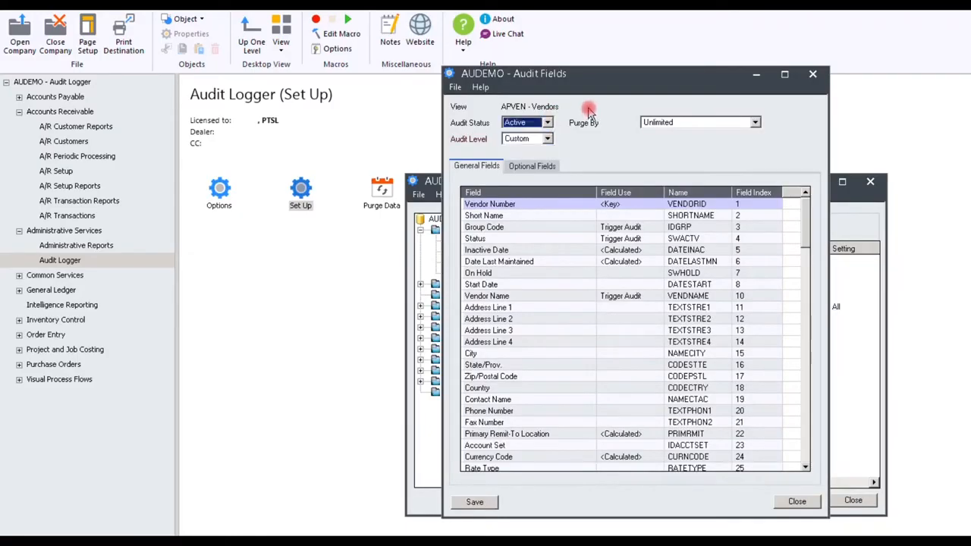
{"action": "left_click", "coordinate": [547, 139]}
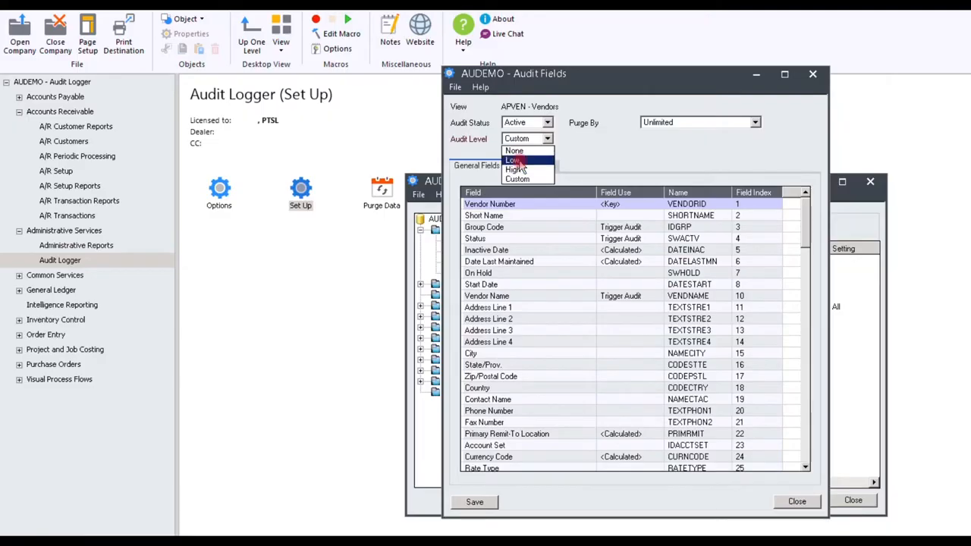
{"action": "left_click", "coordinate": [518, 161]}
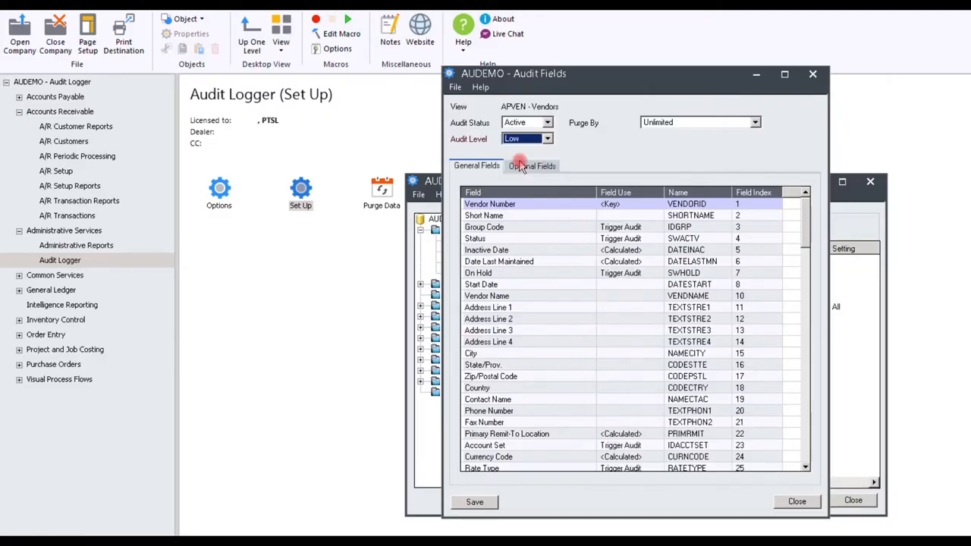
{"action": "left_click", "coordinate": [756, 124]}
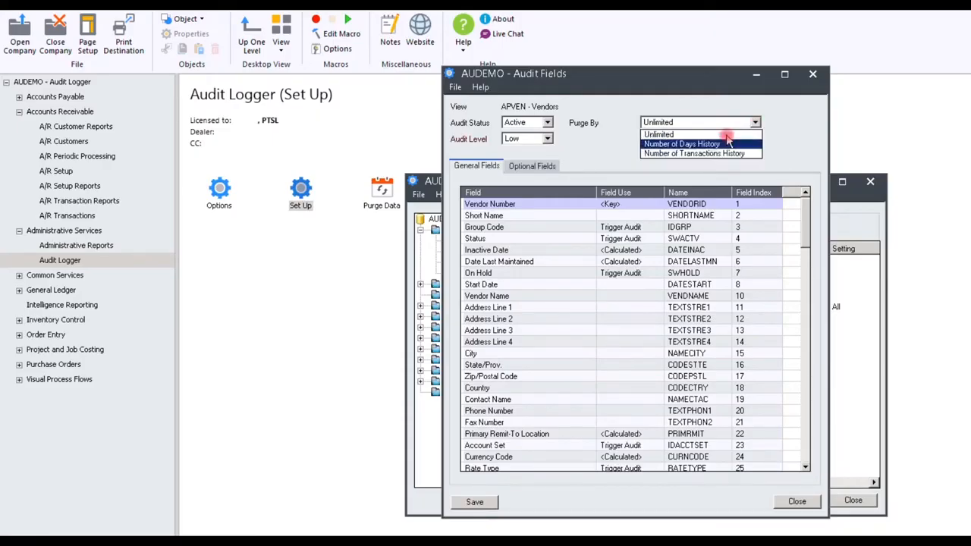
{"action": "left_click", "coordinate": [726, 136]}
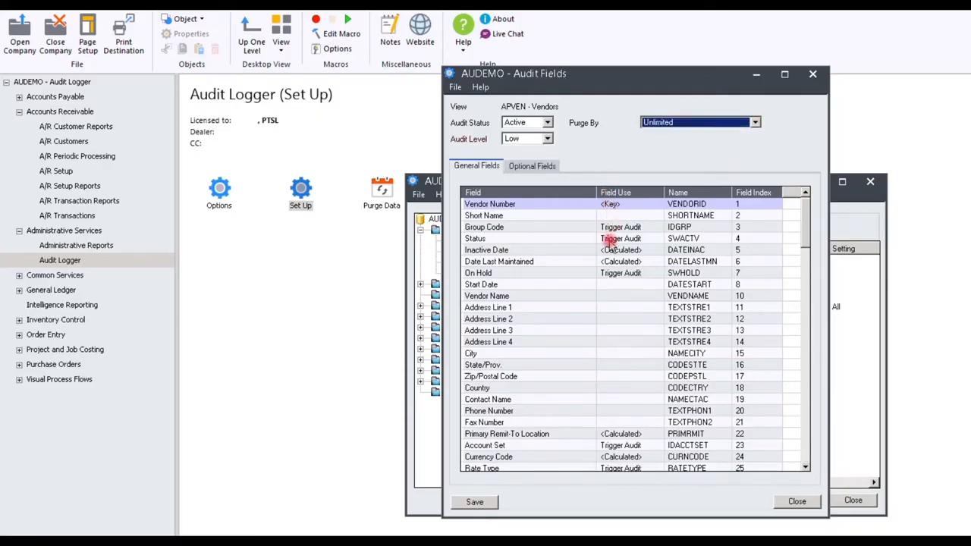
Set Vendor Name, Address Line 1, City, State/Prov., Zip/Postal Code and Country to Trigger Audit, save, and check the optional field settings
{"action": "double_click", "coordinate": [607, 297]}
{"action": "double_click", "coordinate": [613, 307]}
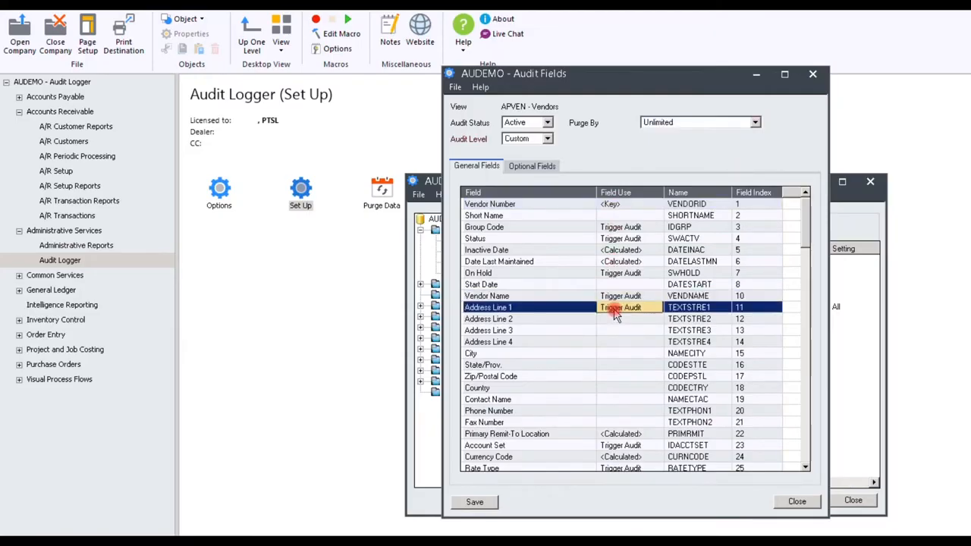
{"action": "double_click", "coordinate": [621, 355]}
{"action": "double_click", "coordinate": [621, 365]}
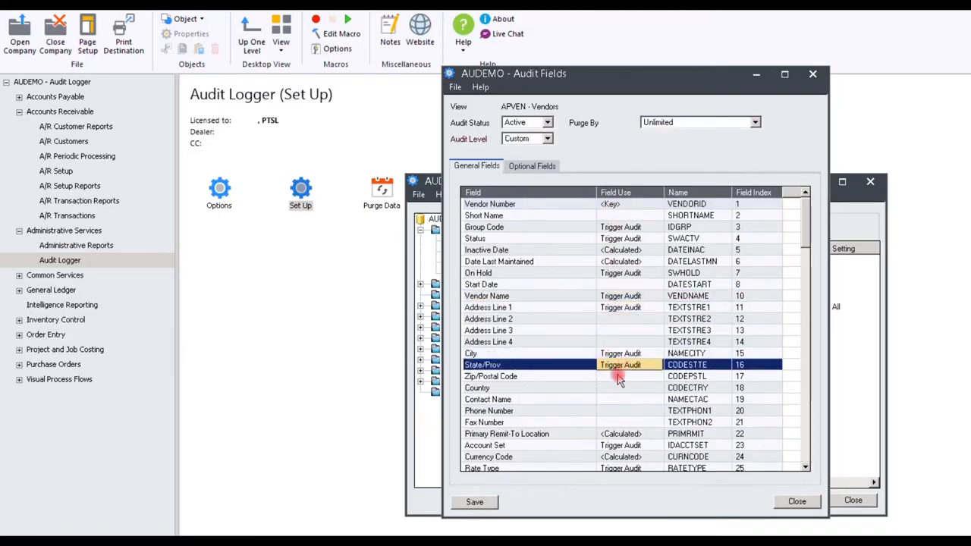
{"action": "double_click", "coordinate": [619, 376]}
{"action": "double_click", "coordinate": [620, 388]}
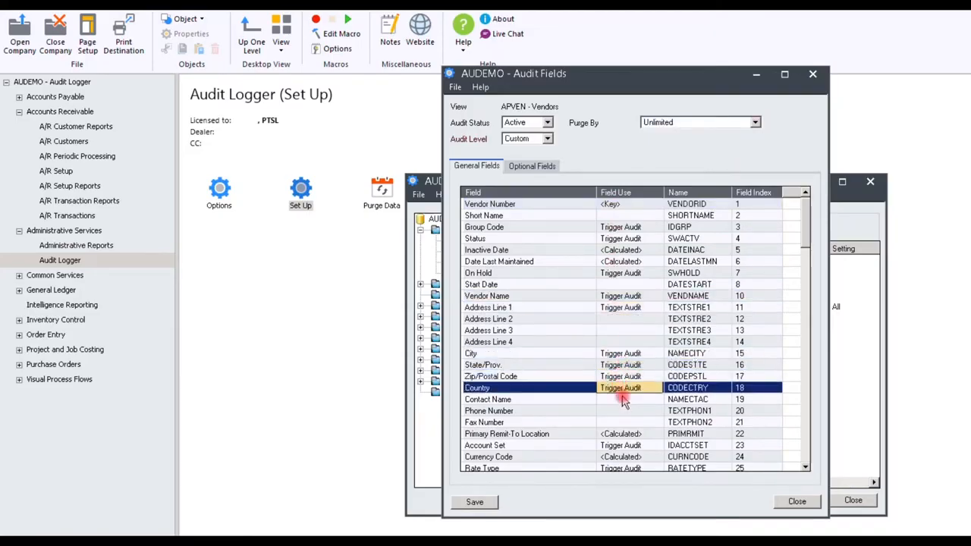
{"action": "left_click", "coordinate": [473, 502]}
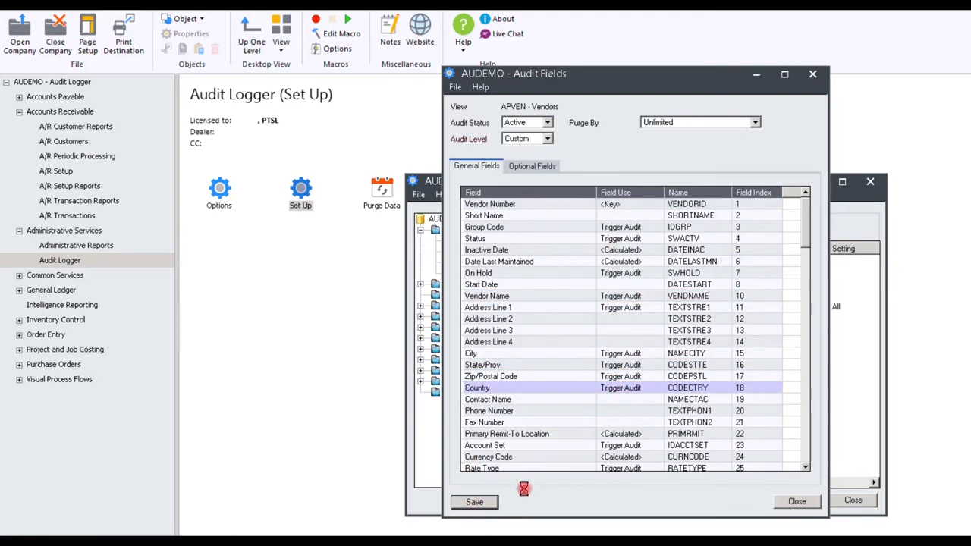
{"action": "left_click", "coordinate": [533, 166]}
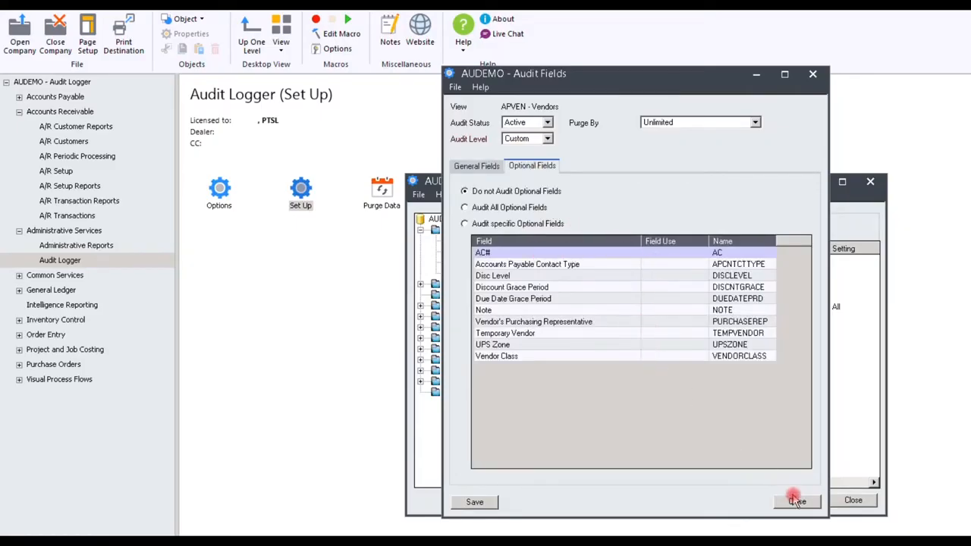
{"action": "left_click", "coordinate": [797, 501]}
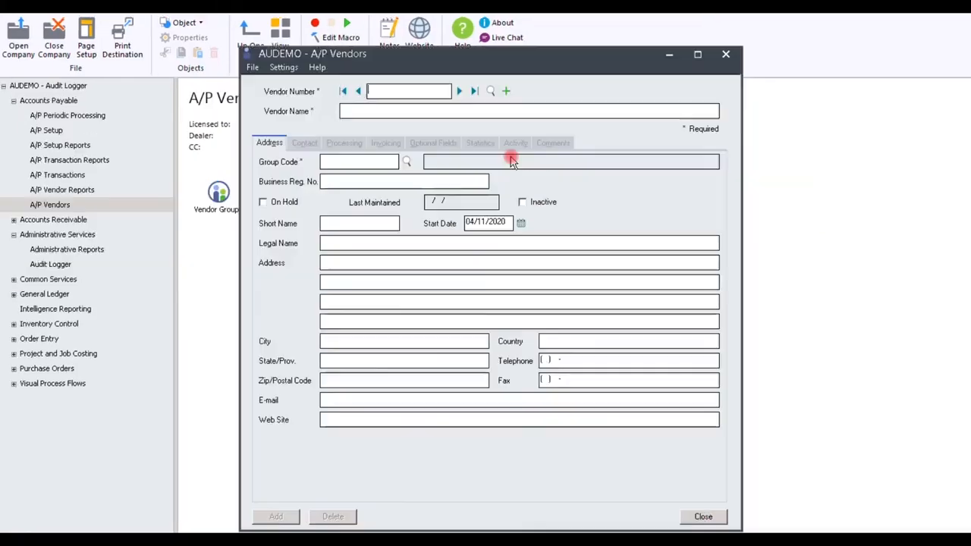
Start an A/P vendor record numbered NEW-VENDOR, named New Vendor, with group code ASC
{"action": "type", "text": "NEW-VENDOR"}
{"action": "key", "text": "Tab"}
{"action": "type", "text": "New Vendor"}
{"action": "key", "text": "Tab"}
{"action": "left_click", "coordinate": [407, 161]}
{"action": "left_click", "coordinate": [368, 235]}
Enter the vendor's street address, city and state, and add the record
{"action": "left_click", "coordinate": [340, 262]}
{"action": "type", "text": "123 Smith St"}
{"action": "left_click", "coordinate": [362, 338]}
{"action": "type", "text": "Atlanta"}
{"action": "key", "text": "Tab"}
{"action": "type", "text": "Georgia"}
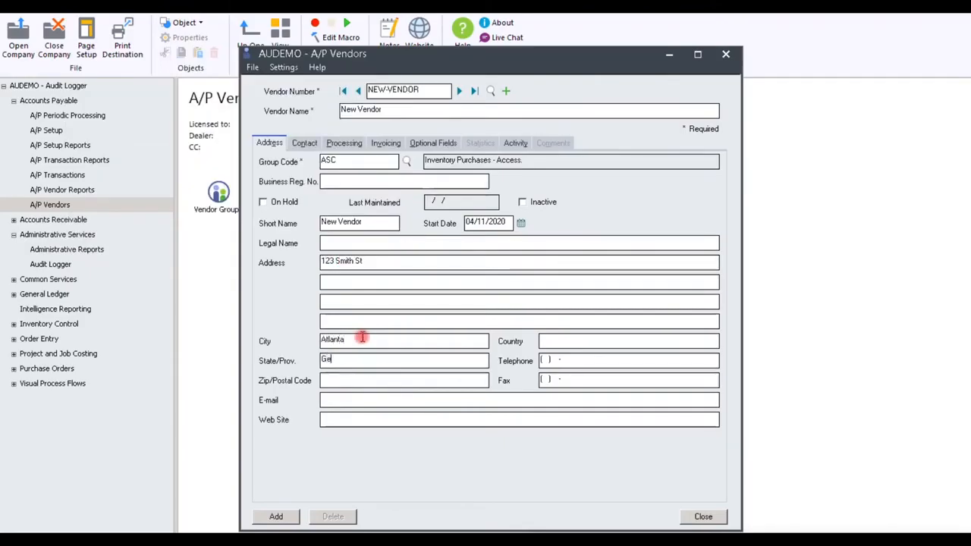
{"action": "left_click", "coordinate": [276, 517]}
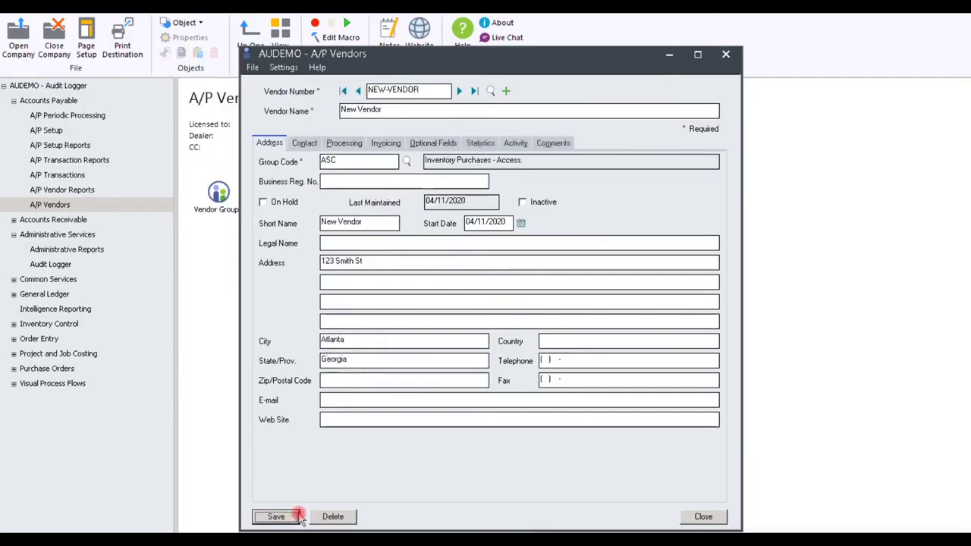
Replace the street address of NEW-VENDOR with a different one and save the record
{"action": "left_click_drag", "start_coordinate": [321, 261], "coordinate": [643, 261]}
{"action": "type", "text": "555 Jones Rd"}
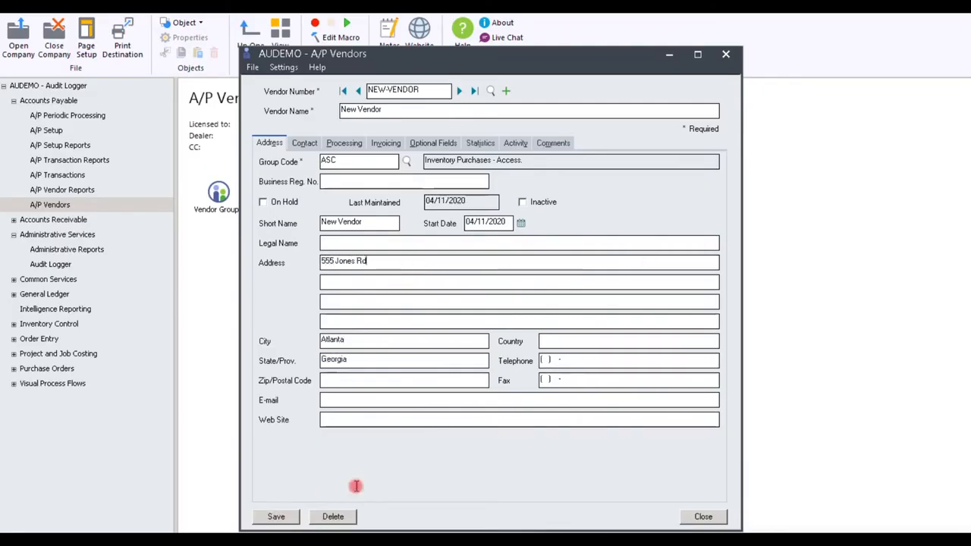
{"action": "left_click", "coordinate": [286, 517]}
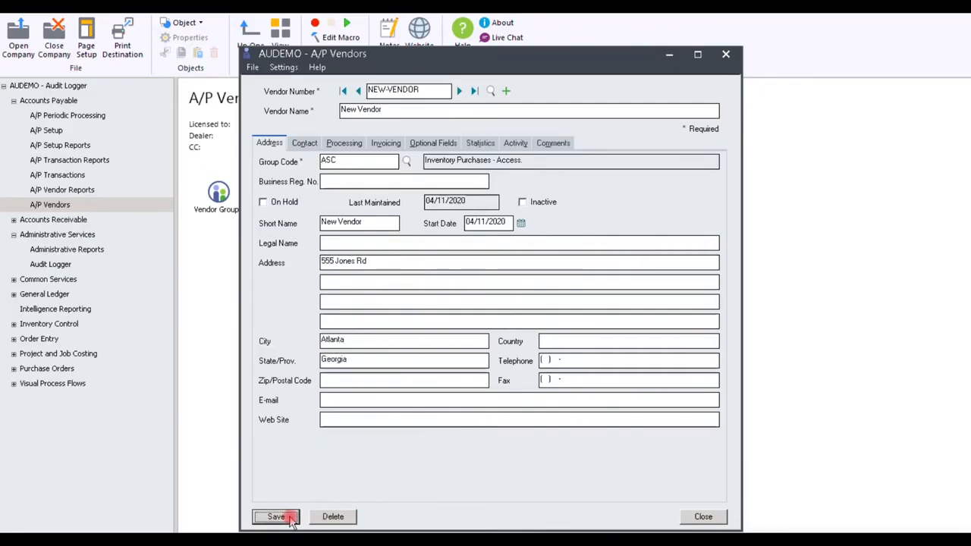
Mark NEW-VENDOR as inactive and delete the vendor record
{"action": "left_click", "coordinate": [522, 202]}
{"action": "left_click", "coordinate": [337, 517]}
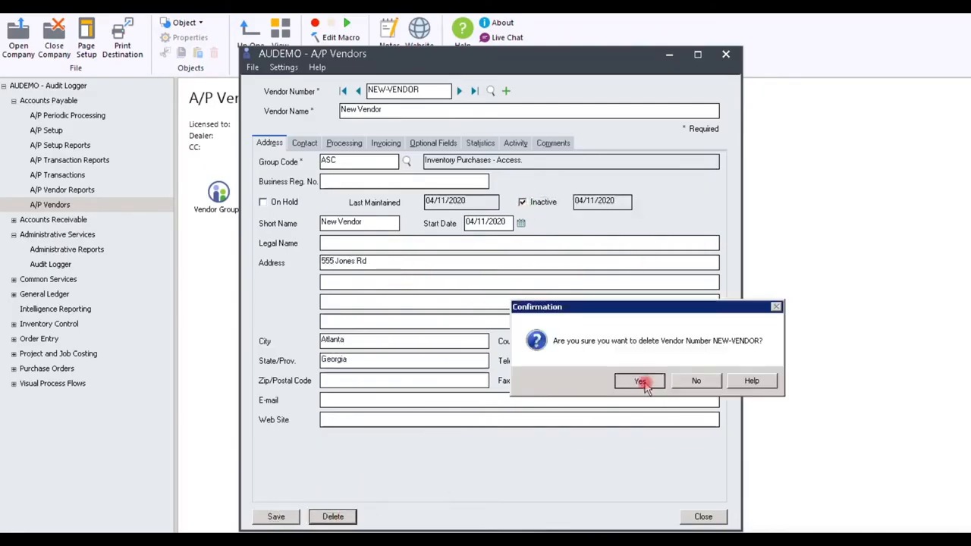
{"action": "left_click", "coordinate": [640, 380]}
{"action": "left_click", "coordinate": [704, 517]}
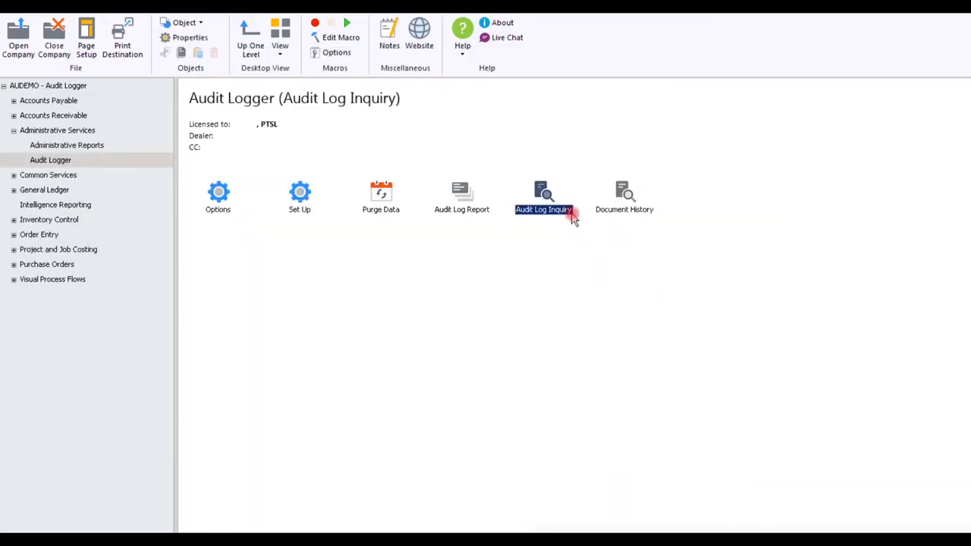
Open the Audit Log Inquiry and limit its date range to 04/11/2020 through 04/11/2020
{"action": "double_click", "coordinate": [571, 213]}
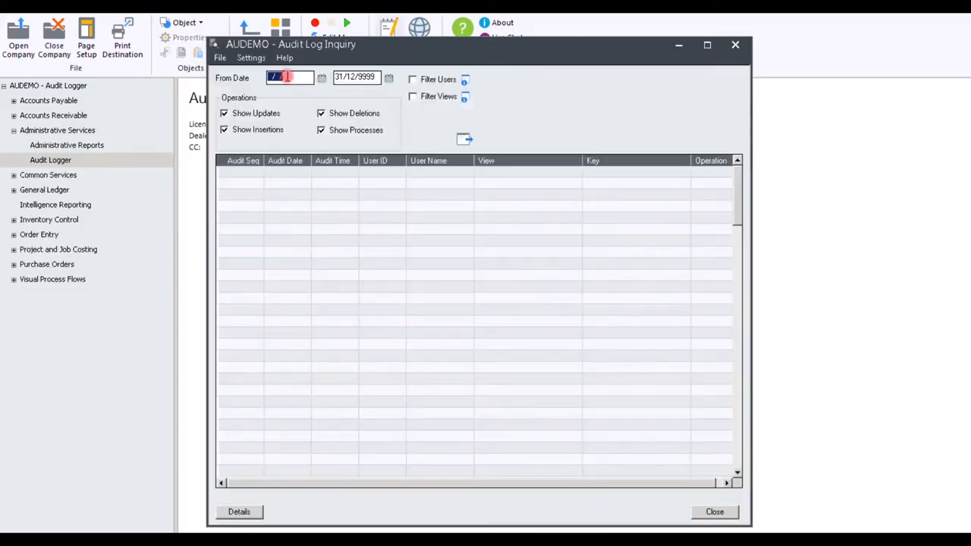
{"action": "type", "text": "04/11/2020"}
{"action": "key", "text": "Tab"}
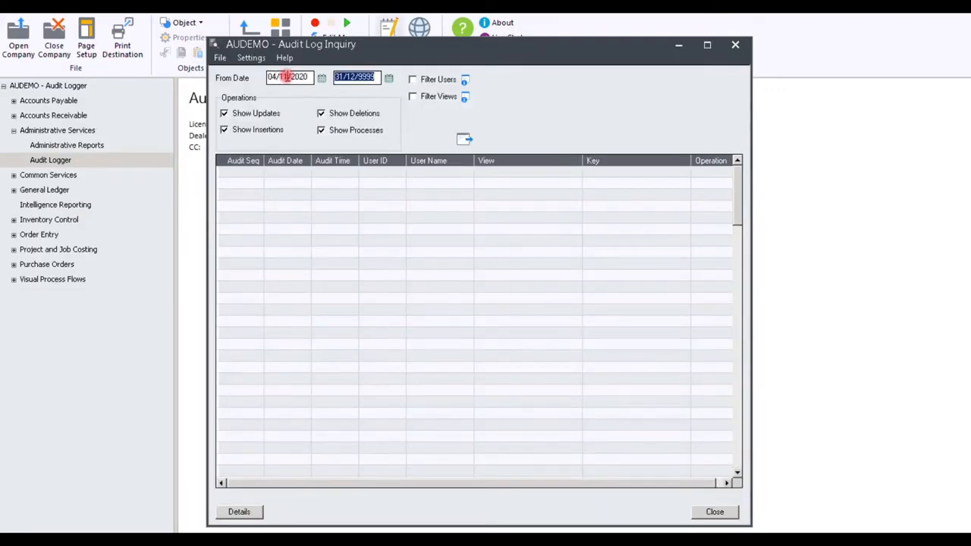
{"action": "key", "text": "BackSpace"}
{"action": "type", "text": "04/"}
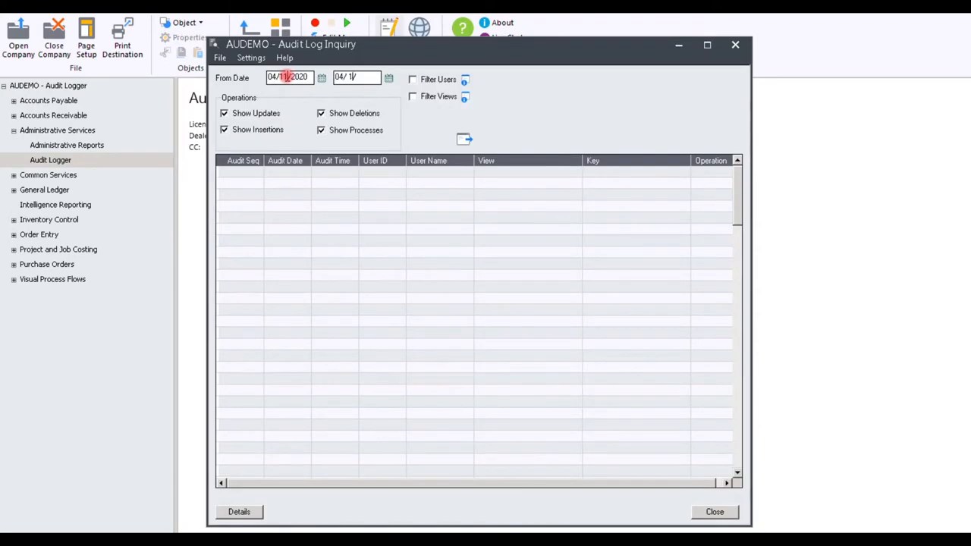
{"action": "type", "text": "11/2020"}
Turn on the inquiry's user filter, look over its user list and cancel the list without applying
{"action": "left_click", "coordinate": [413, 80]}
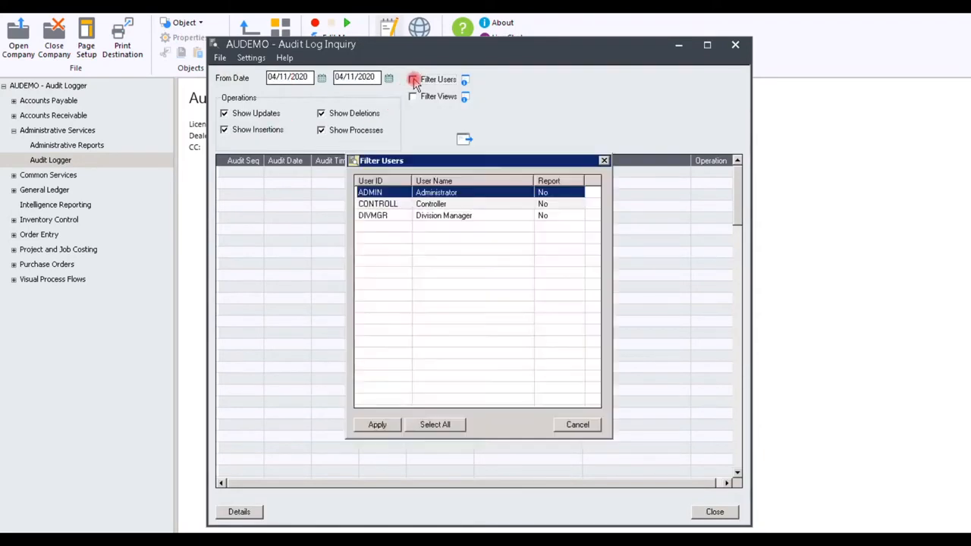
{"action": "left_click", "coordinate": [472, 197]}
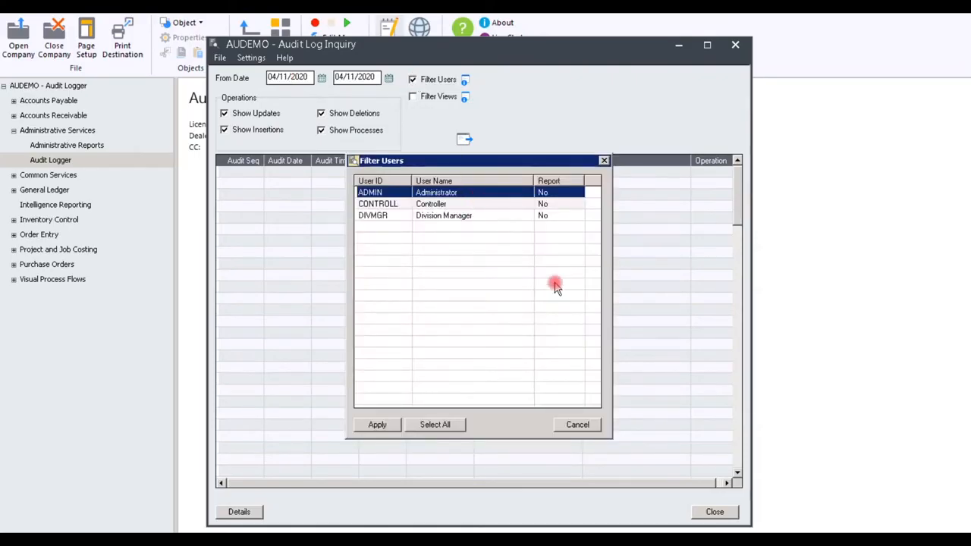
{"action": "left_click", "coordinate": [577, 425]}
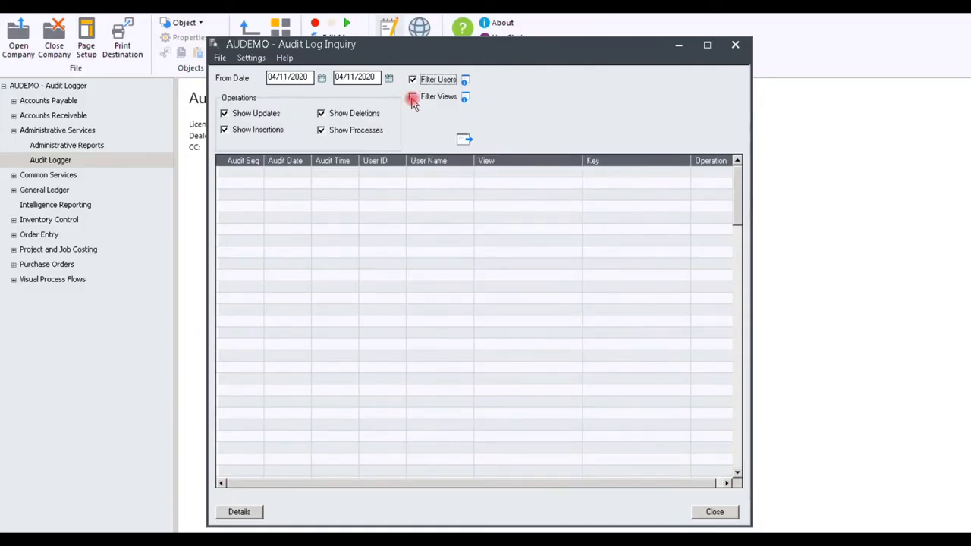
Turn on the inquiry's view filter and look over the modules from Accounts Payable through Common Services
{"action": "left_click", "coordinate": [412, 98]}
{"action": "left_click", "coordinate": [412, 98]}
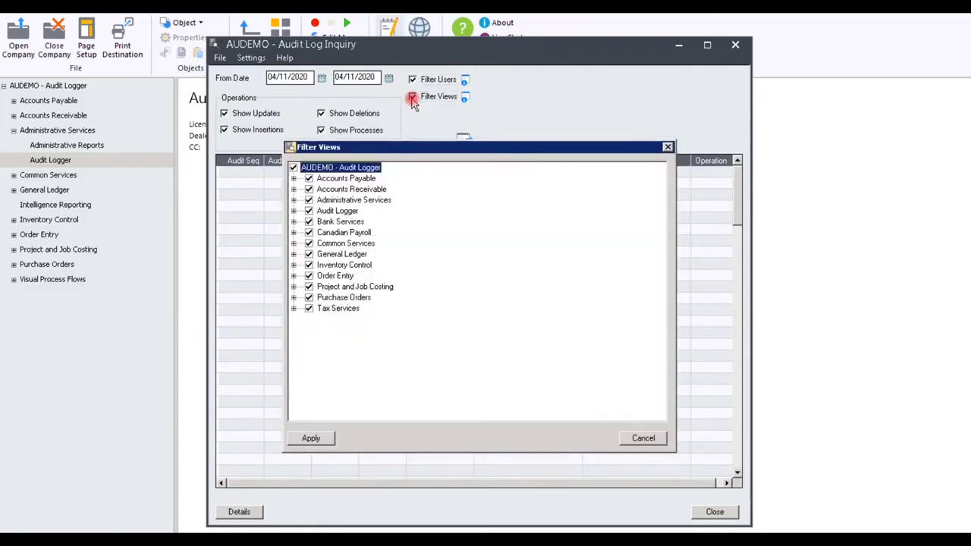
{"action": "left_click", "coordinate": [342, 179]}
{"action": "left_click", "coordinate": [346, 189]}
{"action": "left_click", "coordinate": [347, 199]}
{"action": "left_click", "coordinate": [342, 210]}
{"action": "left_click", "coordinate": [346, 221]}
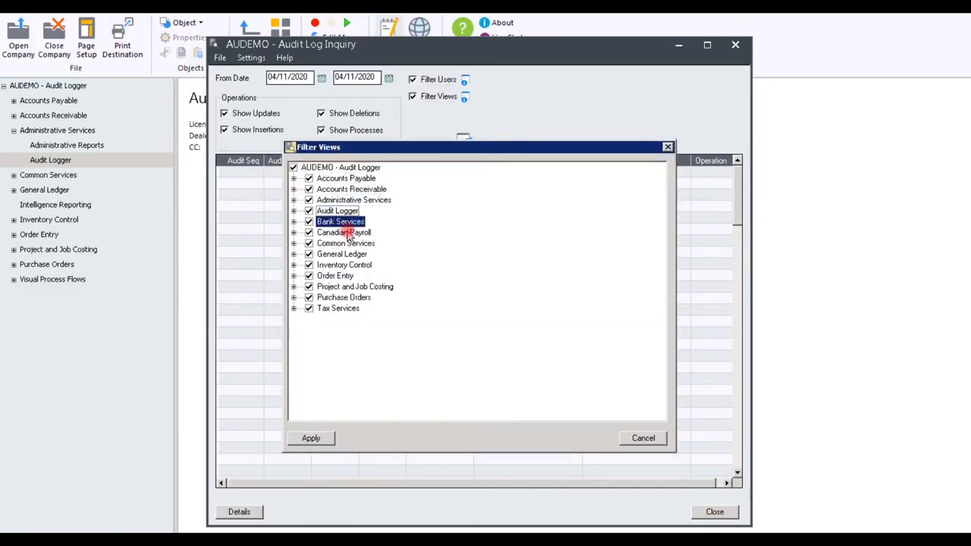
{"action": "left_click", "coordinate": [347, 232]}
{"action": "left_click", "coordinate": [350, 243]}
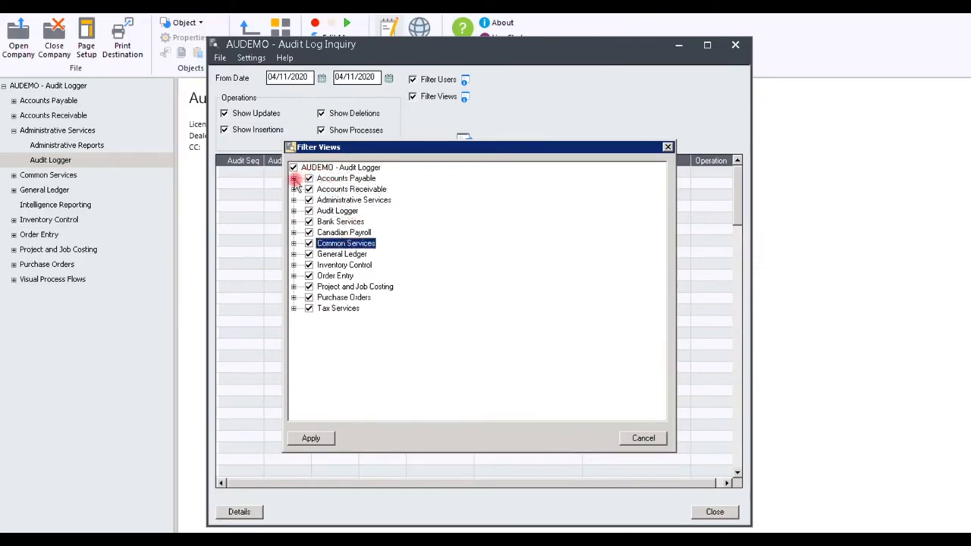
Try restricting the view filter to Accounts Payable, reselect all modules and cancel the filter
{"action": "left_click", "coordinate": [294, 178]}
{"action": "left_click", "coordinate": [293, 167]}
{"action": "left_click", "coordinate": [309, 178]}
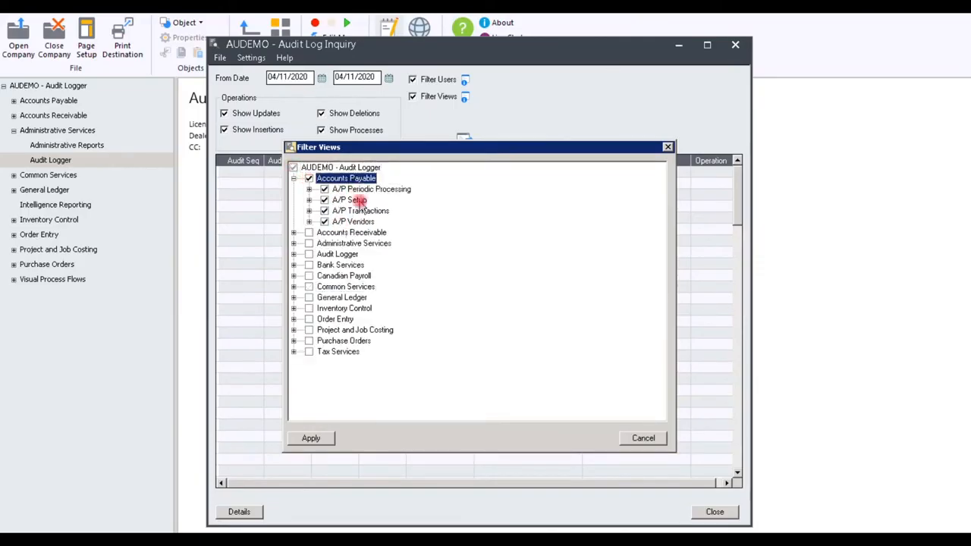
{"action": "left_click", "coordinate": [293, 168]}
{"action": "left_click", "coordinate": [293, 178]}
{"action": "left_click", "coordinate": [644, 438]}
Turn off the view and user filters and load the audit log entries for the date range
{"action": "left_click", "coordinate": [412, 97]}
{"action": "left_click", "coordinate": [412, 79]}
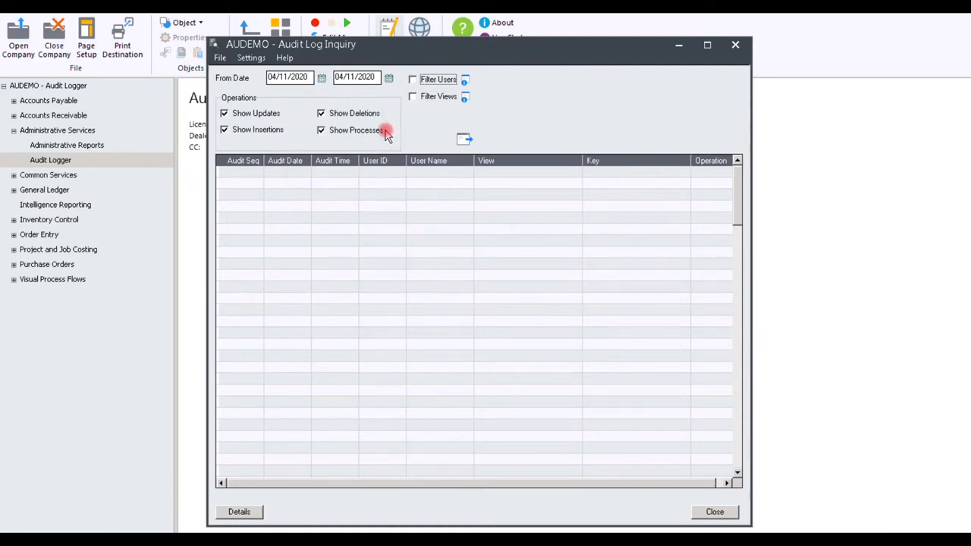
{"action": "left_click", "coordinate": [464, 139]}
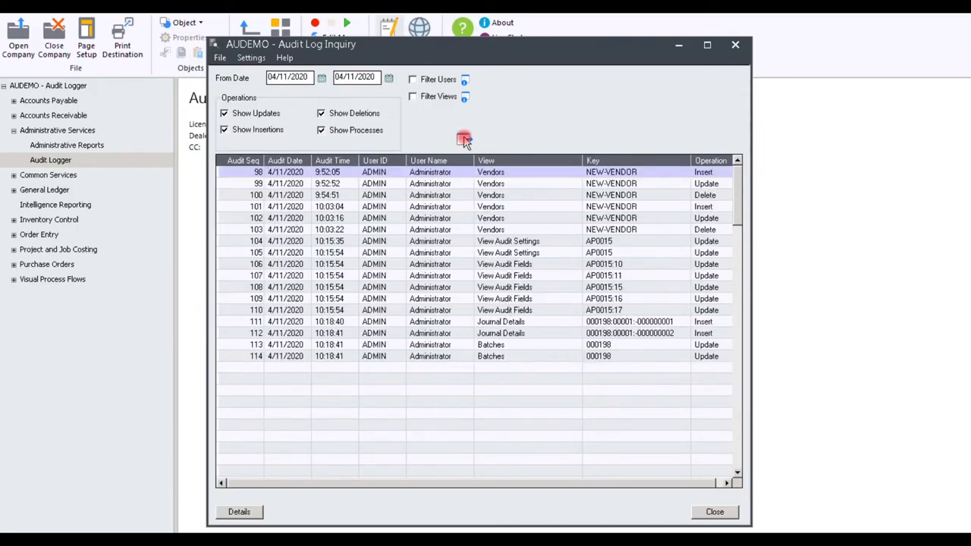
Go through the NEW-VENDOR insert, update and delete entries and the audit settings updates in the log
{"action": "left_click", "coordinate": [249, 173]}
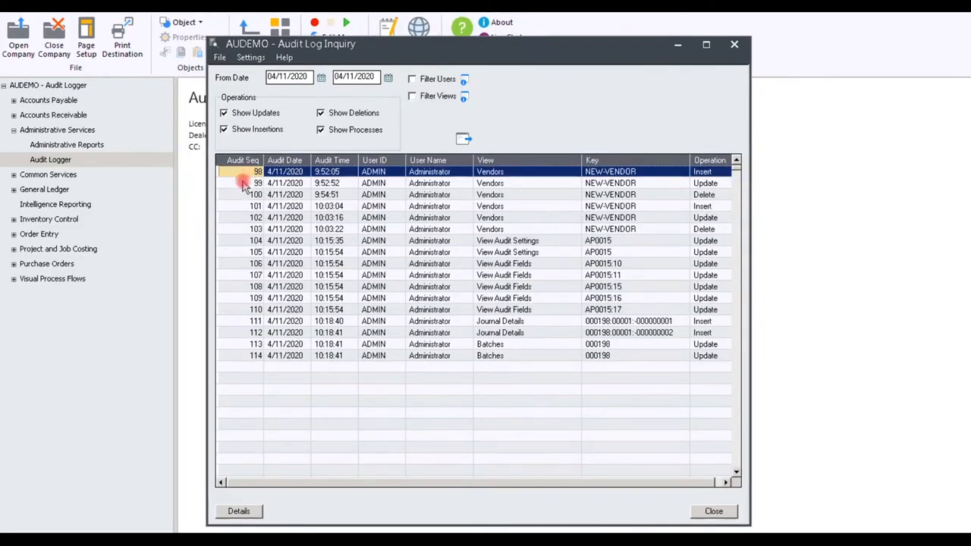
{"action": "left_click", "coordinate": [244, 183]}
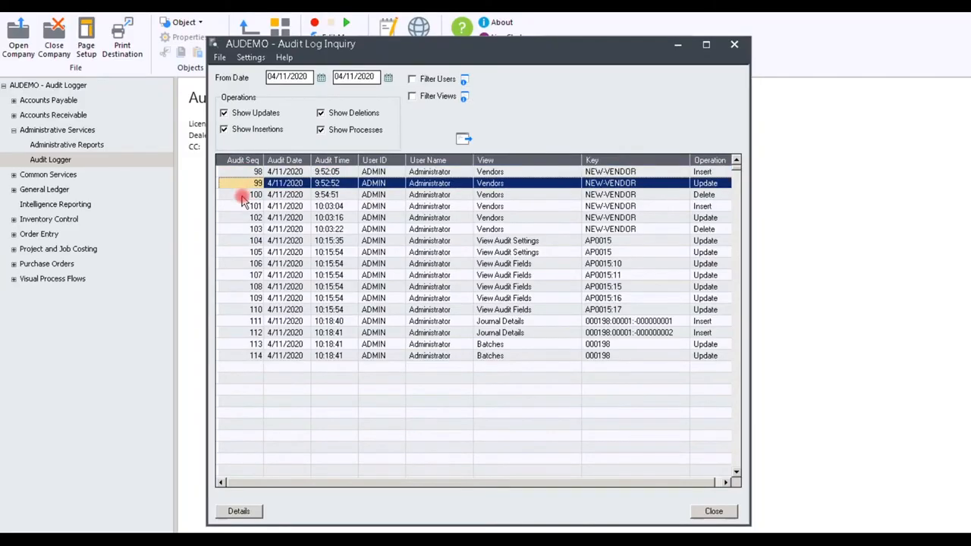
{"action": "left_click", "coordinate": [242, 196]}
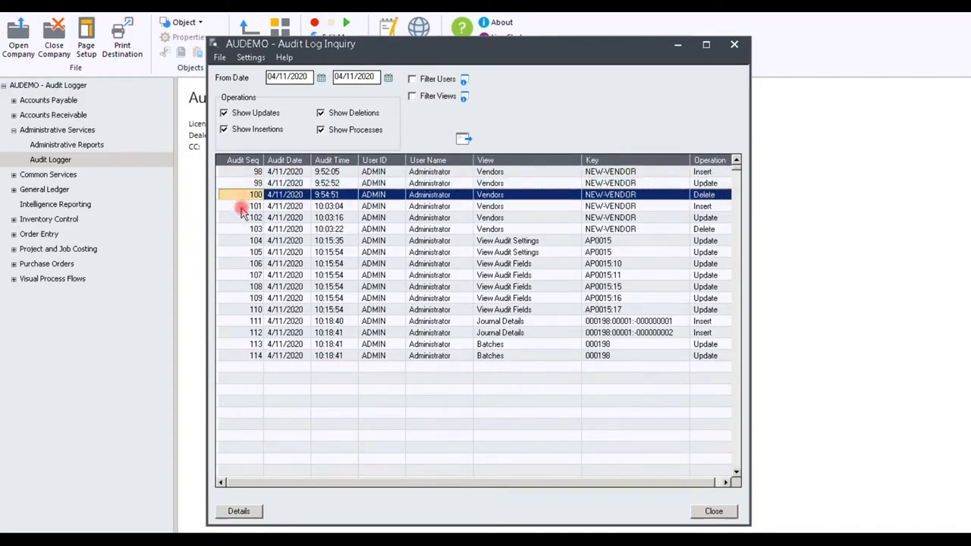
{"action": "left_click", "coordinate": [242, 209]}
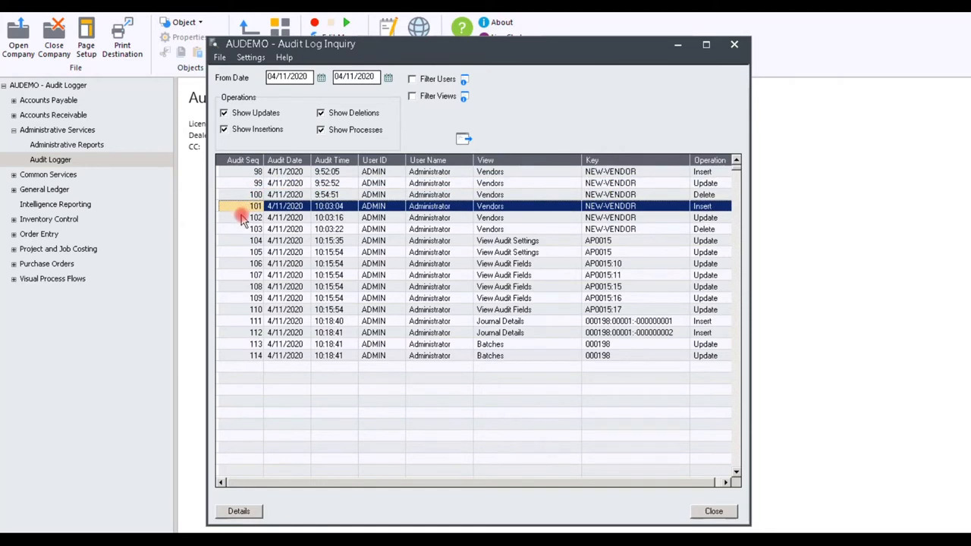
{"action": "left_click", "coordinate": [242, 218]}
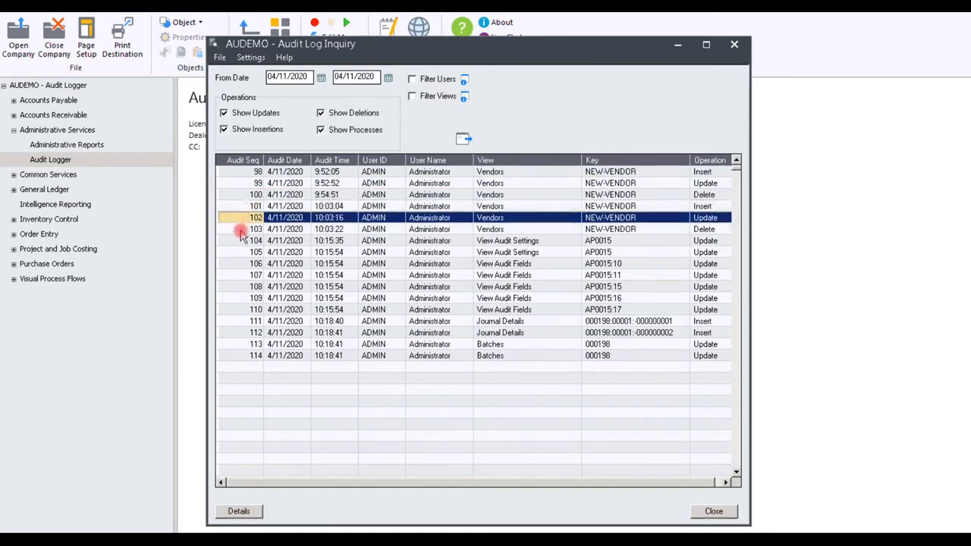
{"action": "left_click", "coordinate": [241, 230]}
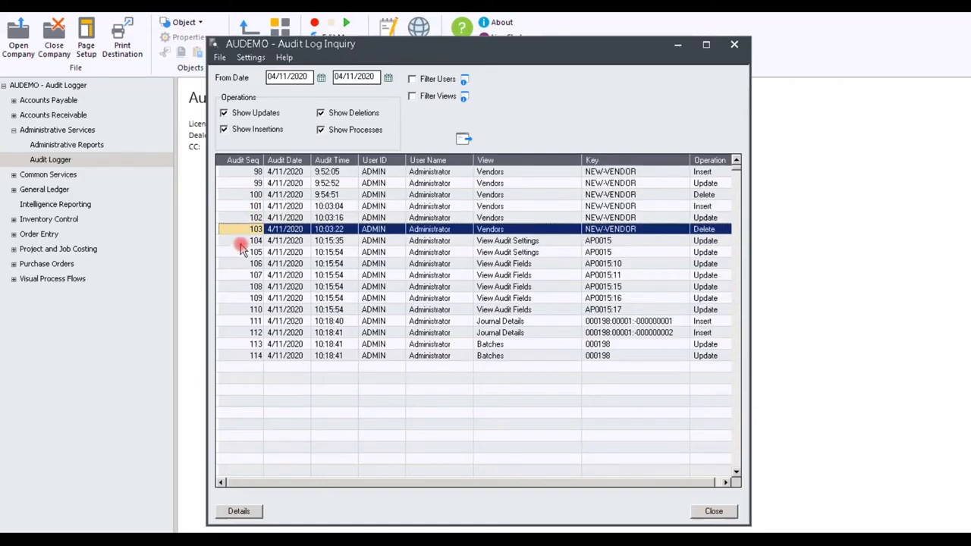
{"action": "left_click", "coordinate": [240, 243]}
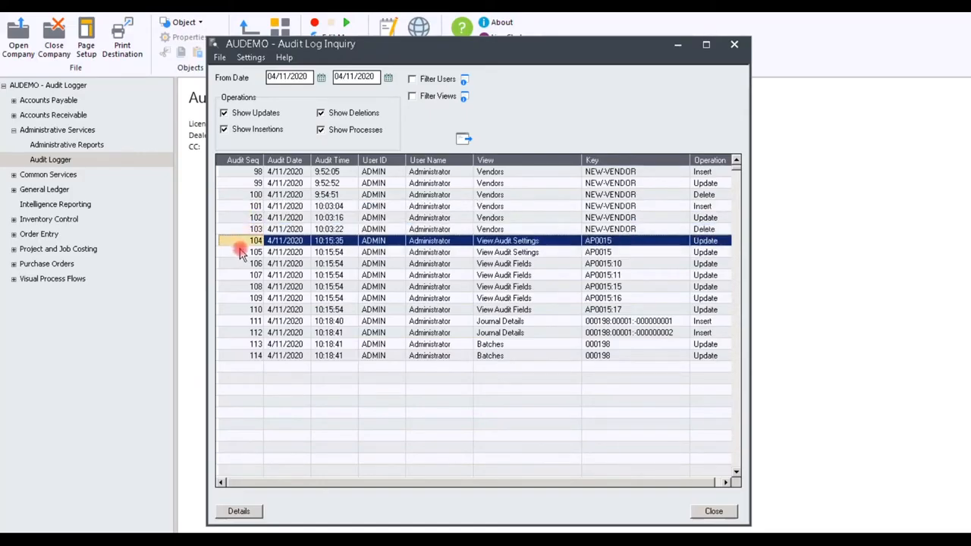
{"action": "left_click", "coordinate": [240, 252]}
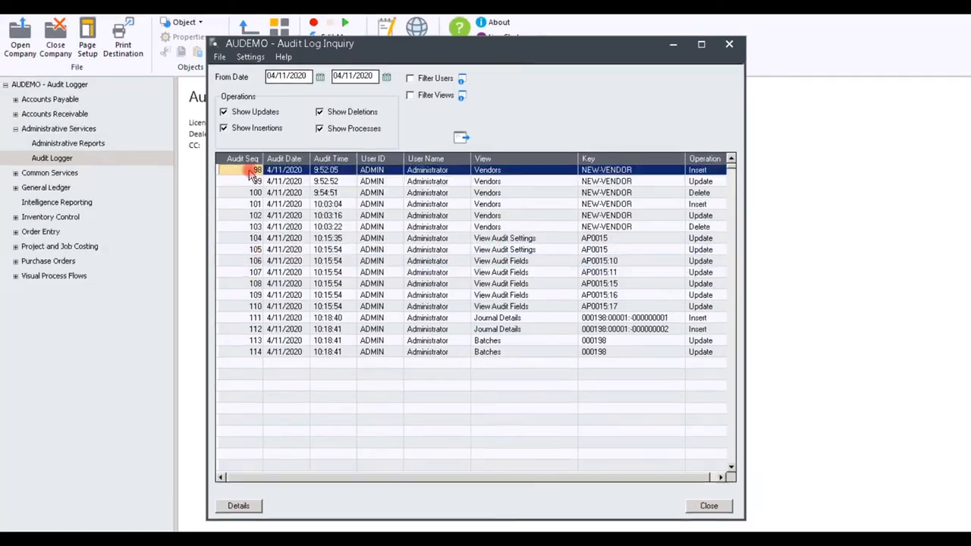
Review the audit details of the NEW-VENDOR update and delete, audit settings, journal and batch entries
{"action": "double_click", "coordinate": [327, 183]}
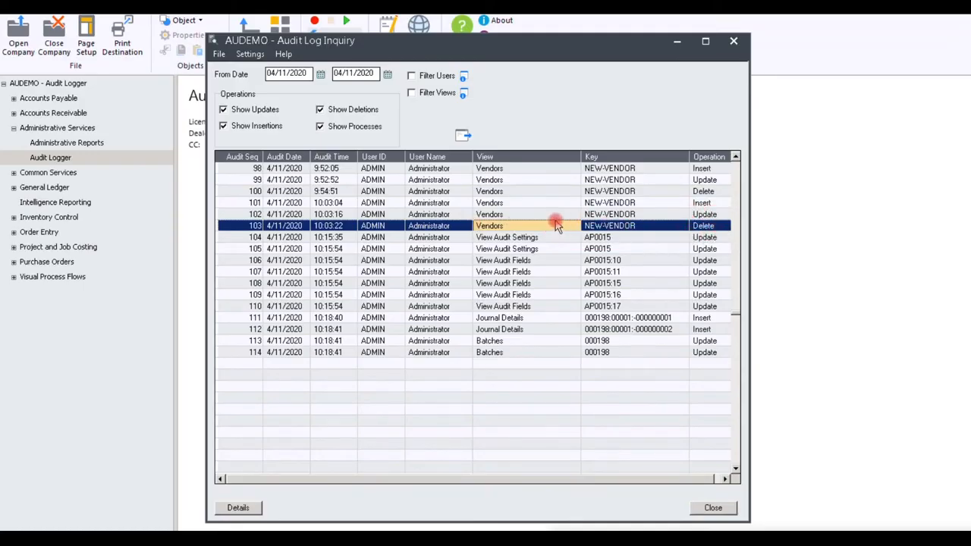
{"action": "double_click", "coordinate": [522, 226]}
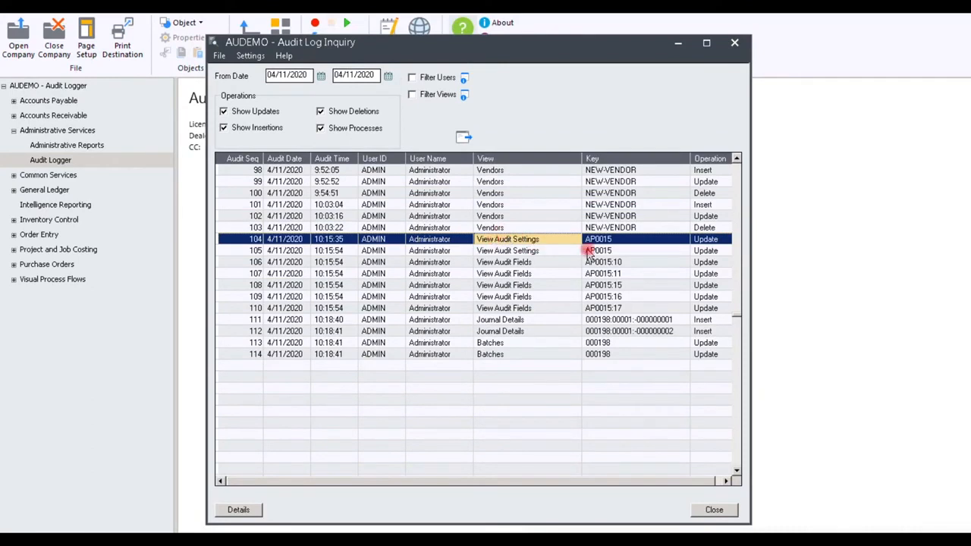
{"action": "double_click", "coordinate": [507, 240]}
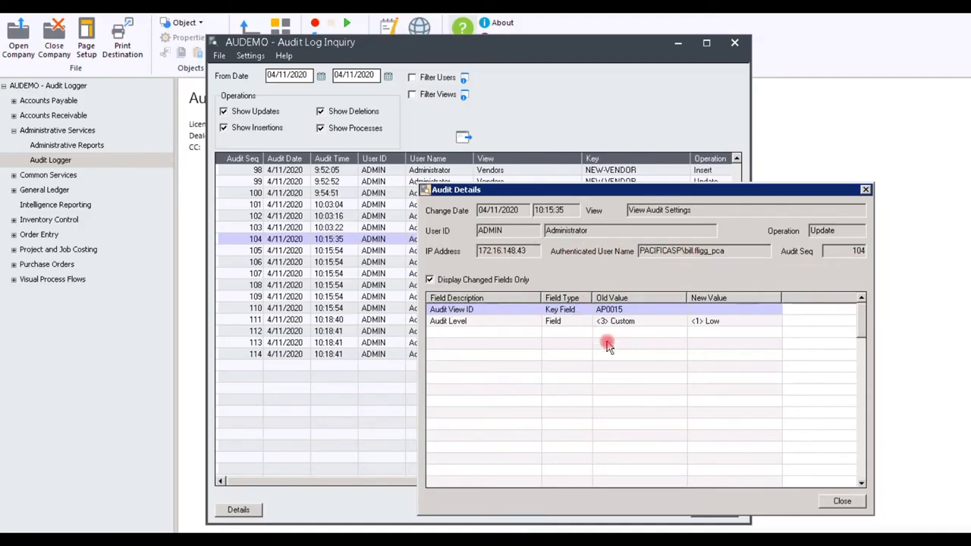
{"action": "left_click", "coordinate": [865, 189]}
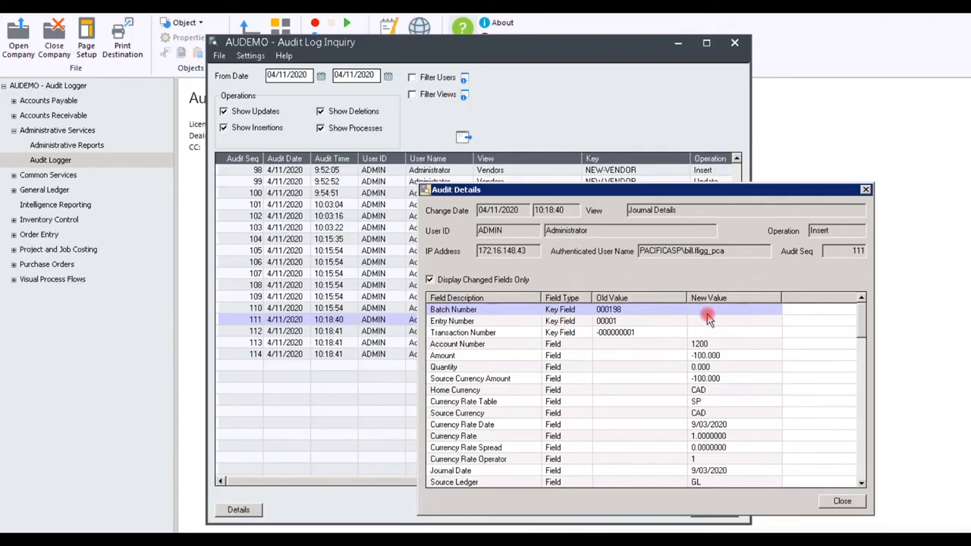
{"action": "left_click", "coordinate": [842, 501]}
{"action": "double_click", "coordinate": [508, 343]}
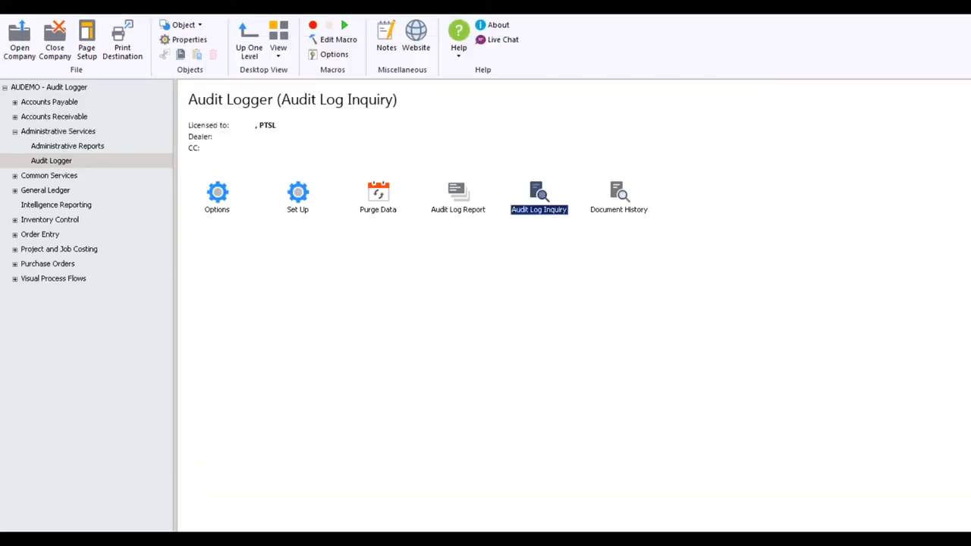
Open the Audit Log Report and set its date range to 04/11/2020 through 04/11/2020
{"action": "left_click", "coordinate": [460, 196]}
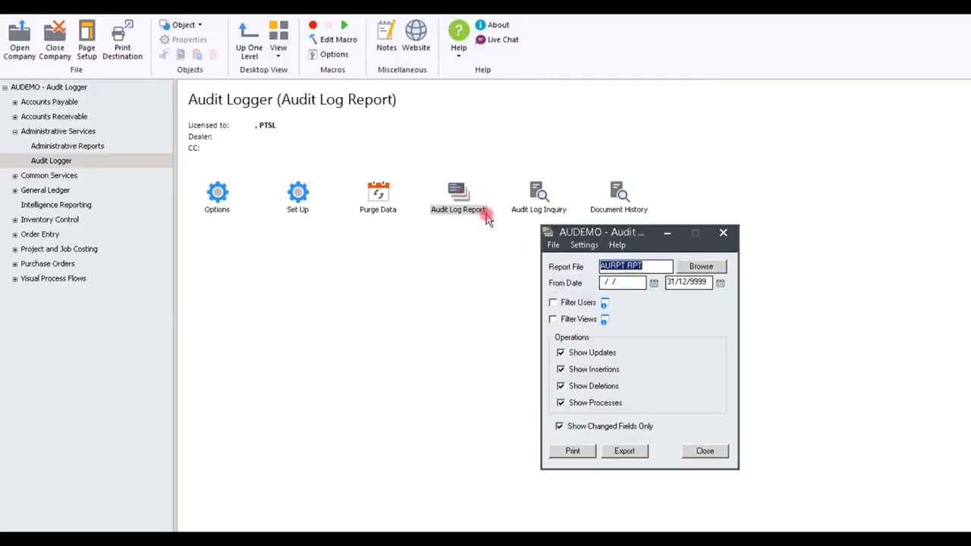
{"action": "left_click", "coordinate": [616, 283]}
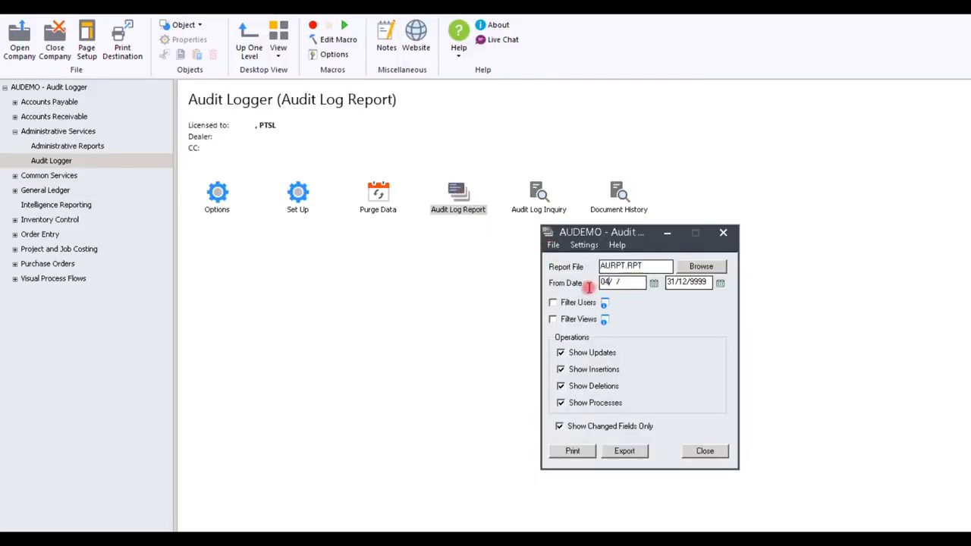
{"action": "key", "text": "Tab"}
{"action": "type", "text": "0"}
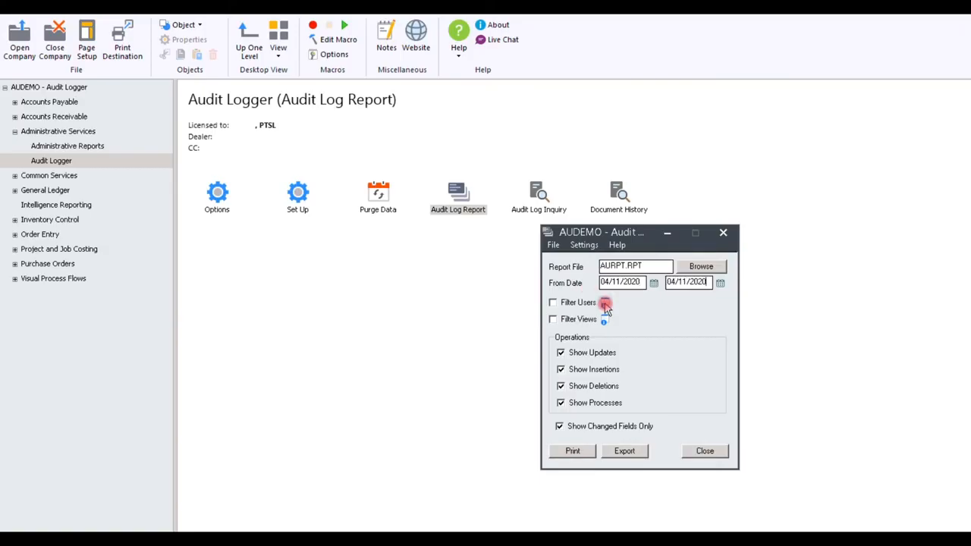
Look over the users available in the report's user filter and cancel it without applying
{"action": "left_click", "coordinate": [605, 304]}
{"action": "left_click", "coordinate": [621, 271]}
{"action": "left_click", "coordinate": [634, 283]}
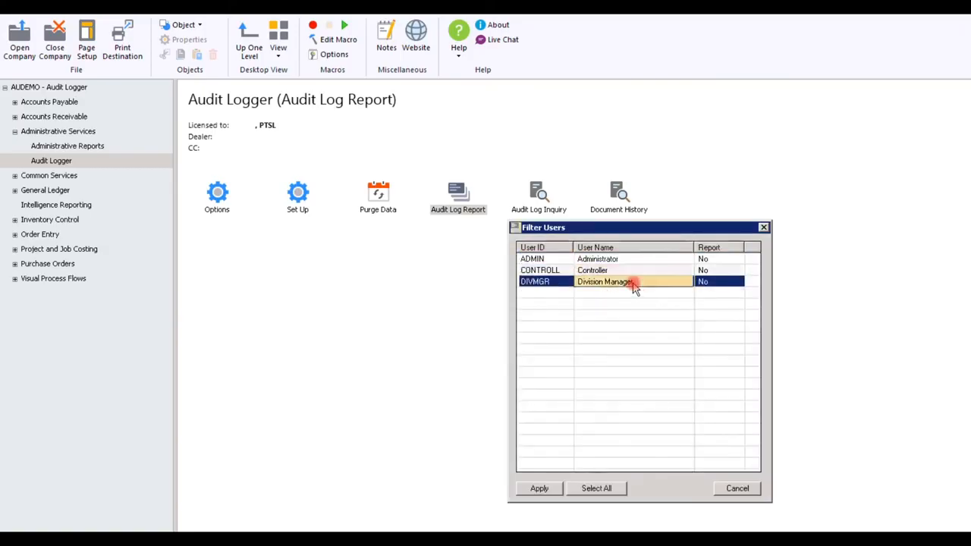
{"action": "left_click", "coordinate": [738, 488]}
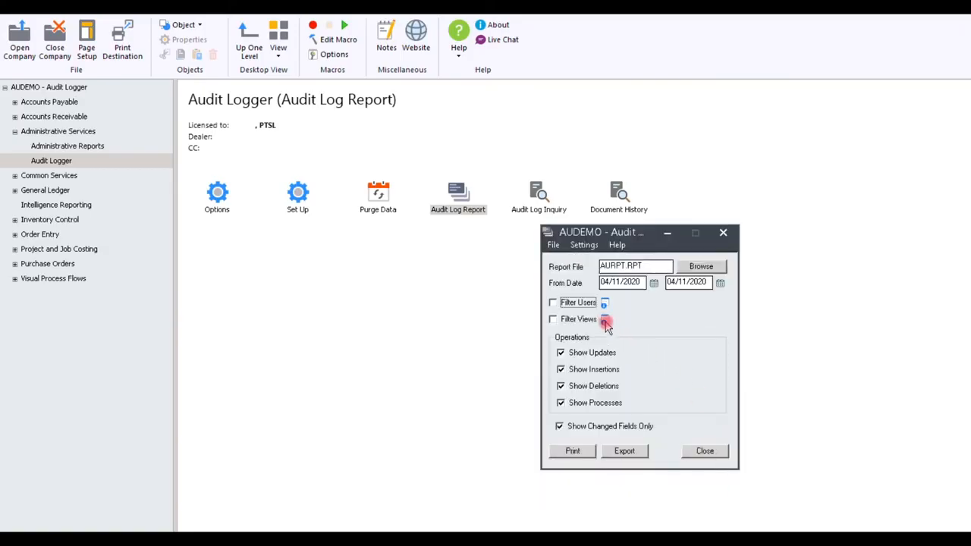
Look through the report's view filter, try restricting it to Accounts Payable, restore all modules and cancel
{"action": "left_click", "coordinate": [606, 321]}
{"action": "left_click", "coordinate": [508, 245]}
{"action": "left_click", "coordinate": [513, 257]}
{"action": "left_click", "coordinate": [513, 266]}
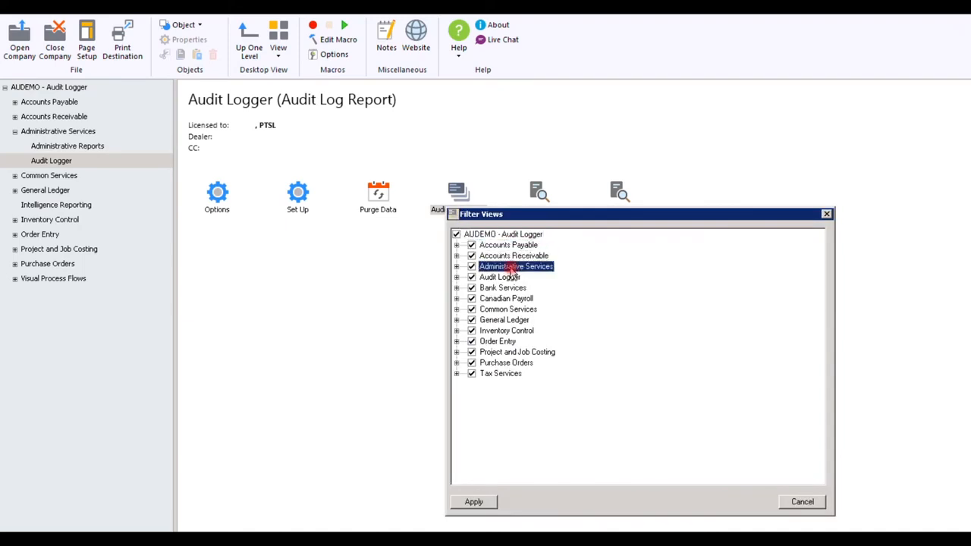
{"action": "left_click", "coordinate": [456, 245]}
{"action": "left_click", "coordinate": [456, 234]}
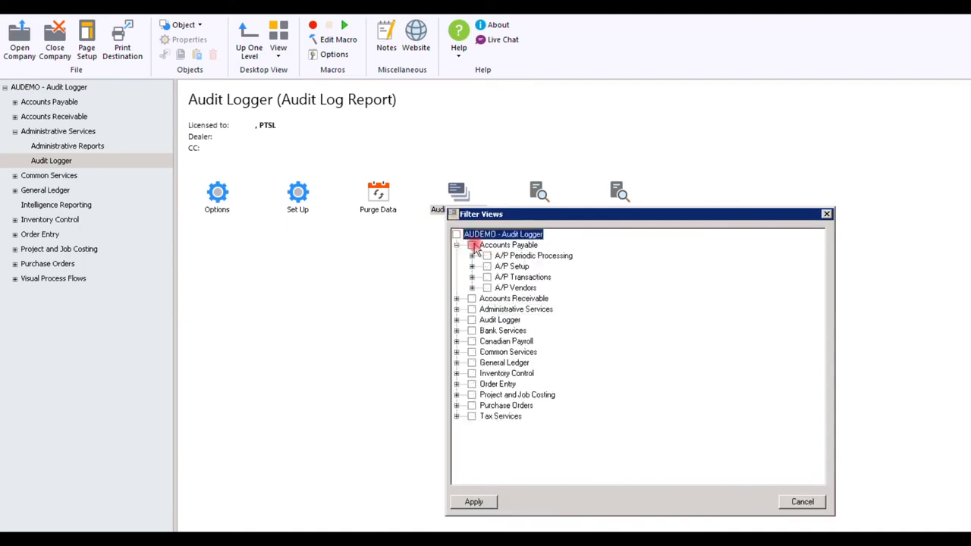
{"action": "left_click", "coordinate": [472, 245]}
{"action": "left_click", "coordinate": [456, 234]}
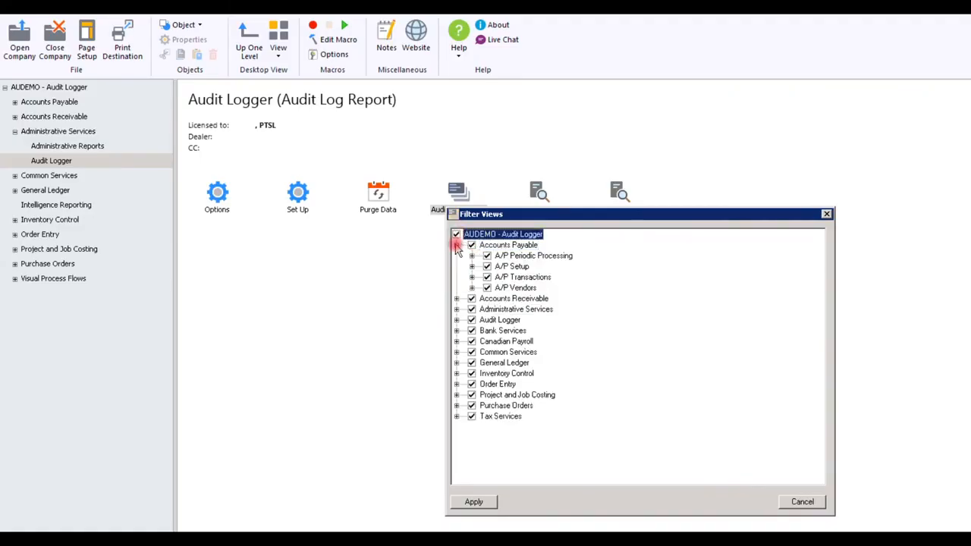
{"action": "left_click", "coordinate": [457, 246]}
{"action": "left_click", "coordinate": [801, 502]}
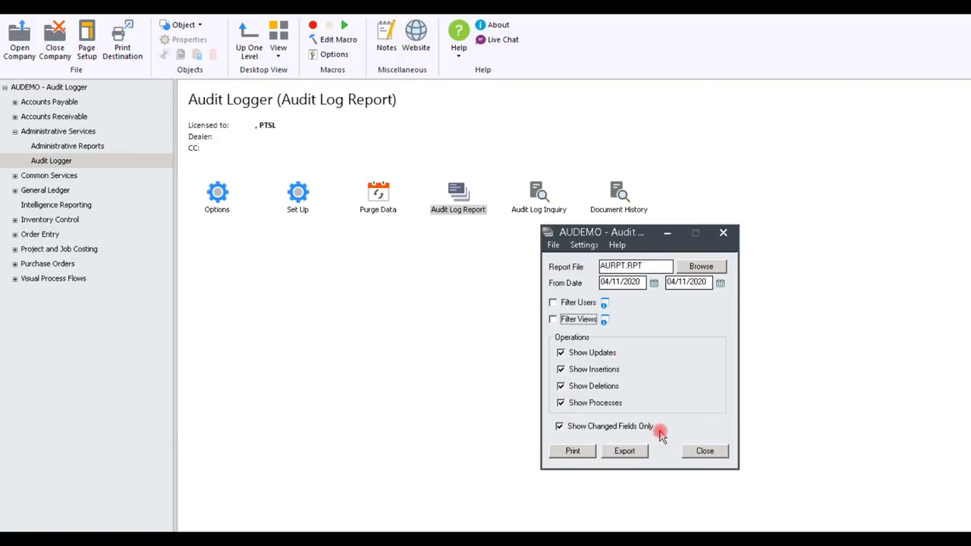
Check the report's export options, cancel the export and print the audit log report instead
{"action": "left_click", "coordinate": [630, 452]}
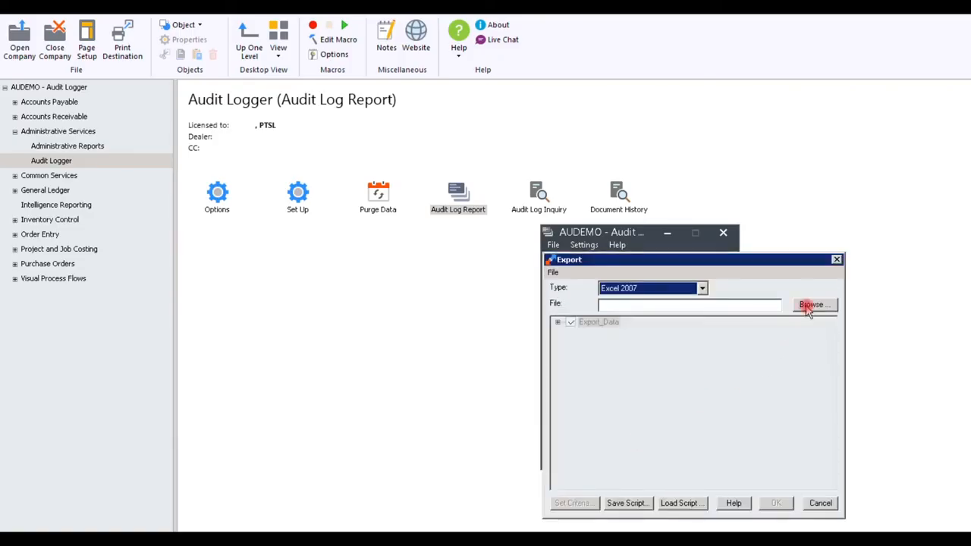
{"action": "left_click", "coordinate": [818, 504]}
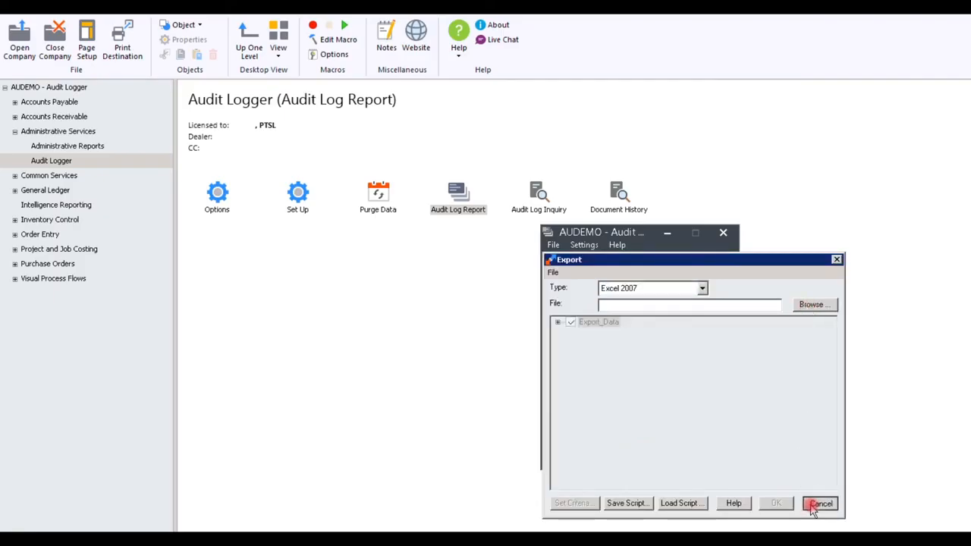
{"action": "left_click", "coordinate": [578, 452]}
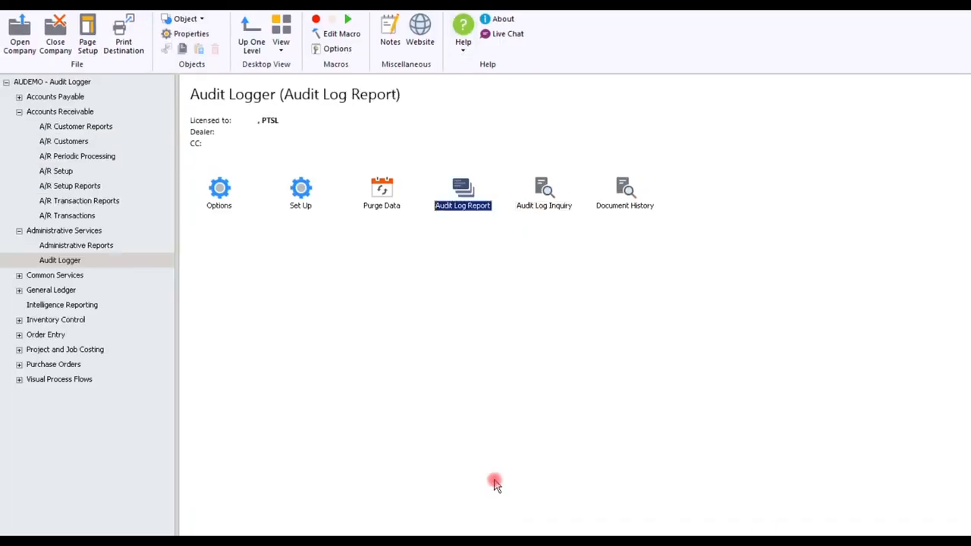
Open Purge Data, compare its two purge options, choose to purge all transactions through a date and open the date calendar
{"action": "left_click", "coordinate": [384, 194]}
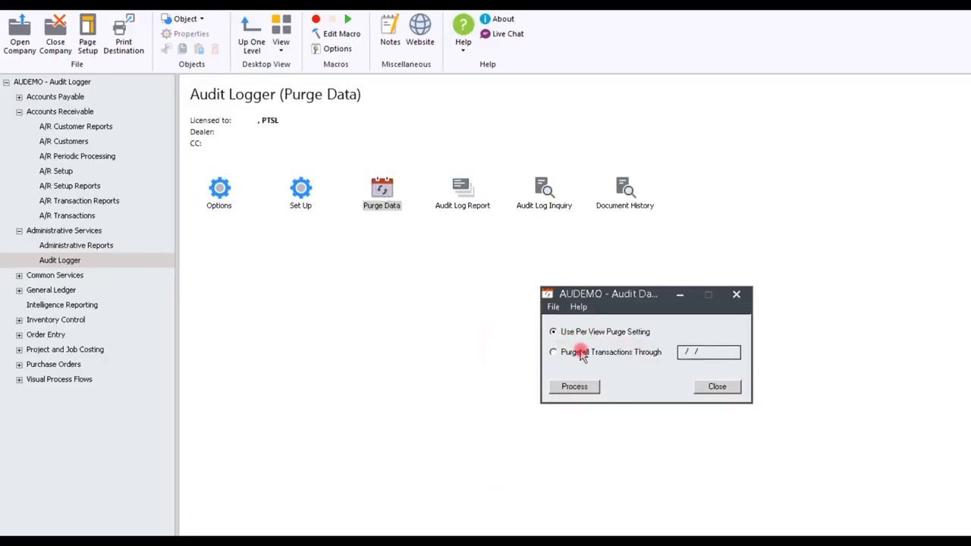
{"action": "left_click", "coordinate": [581, 353]}
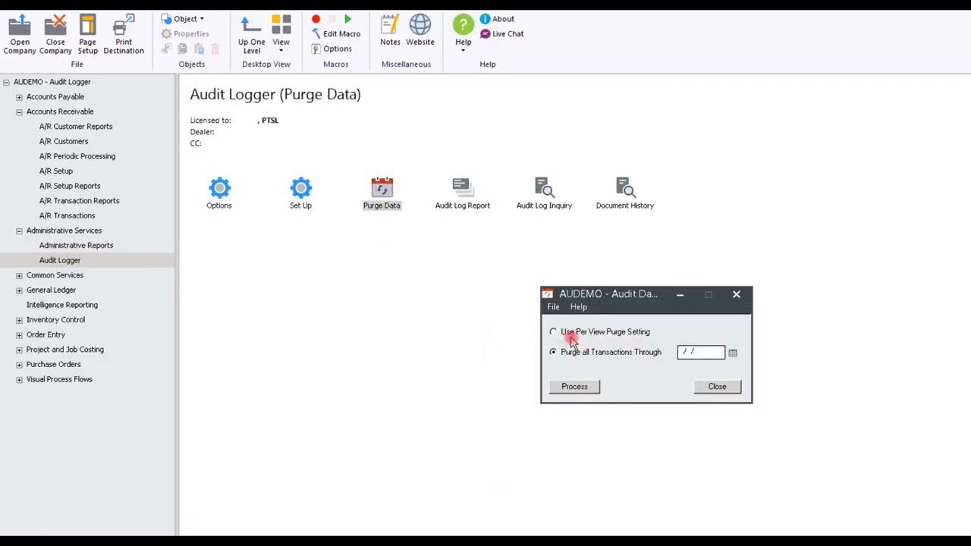
{"action": "left_click", "coordinate": [567, 336]}
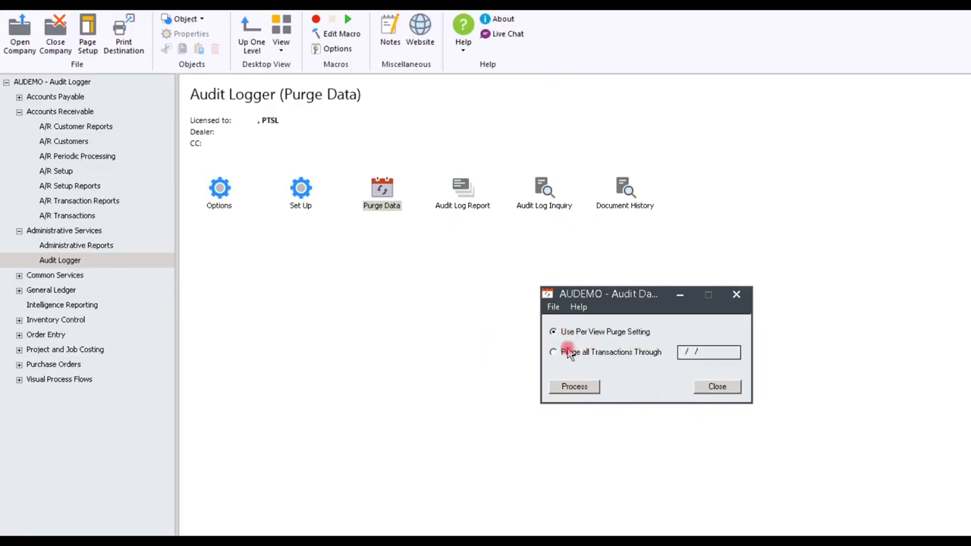
{"action": "left_click", "coordinate": [571, 358]}
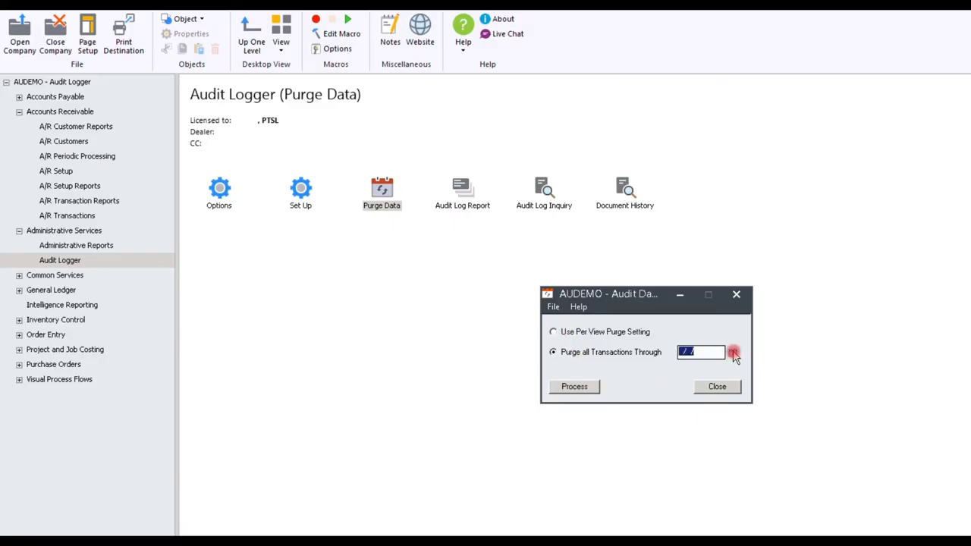
{"action": "left_click", "coordinate": [733, 352]}
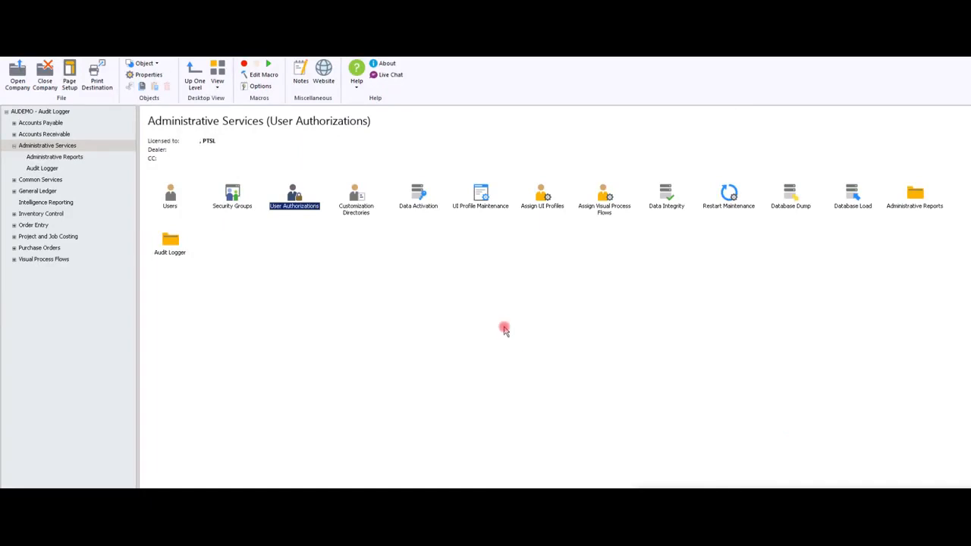
Open the User Authorizations in Administrative Services
{"action": "double_click", "coordinate": [295, 196]}
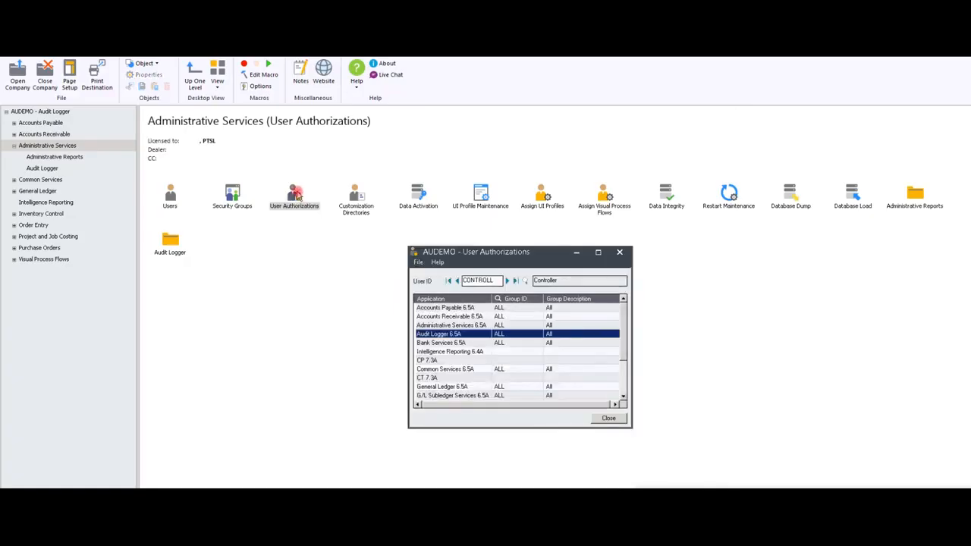